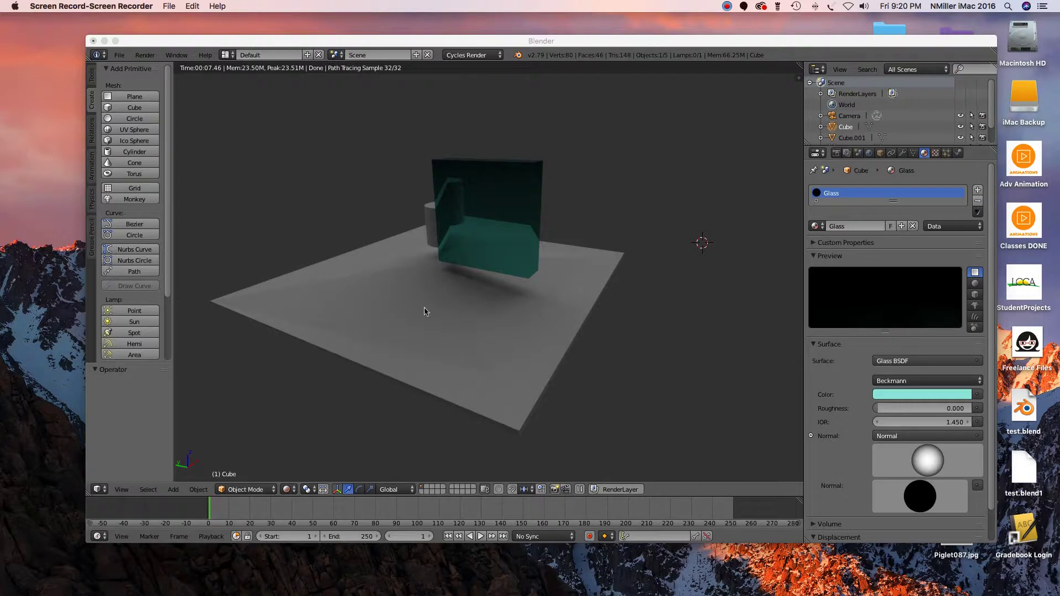
- Start a new file by reloading the start-up file
{"action": "scroll", "coordinate": [417, 307], "scroll_direction": "down", "scroll_amount": 1}
{"action": "scroll", "coordinate": [416, 307], "scroll_direction": "up", "scroll_amount": 1}
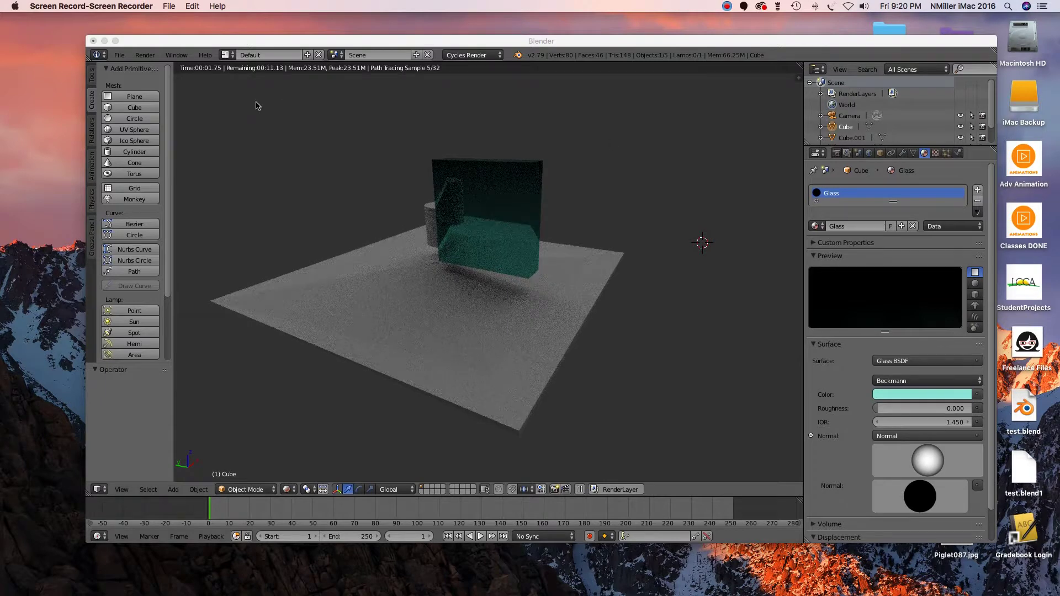
{"action": "left_click", "coordinate": [126, 55]}
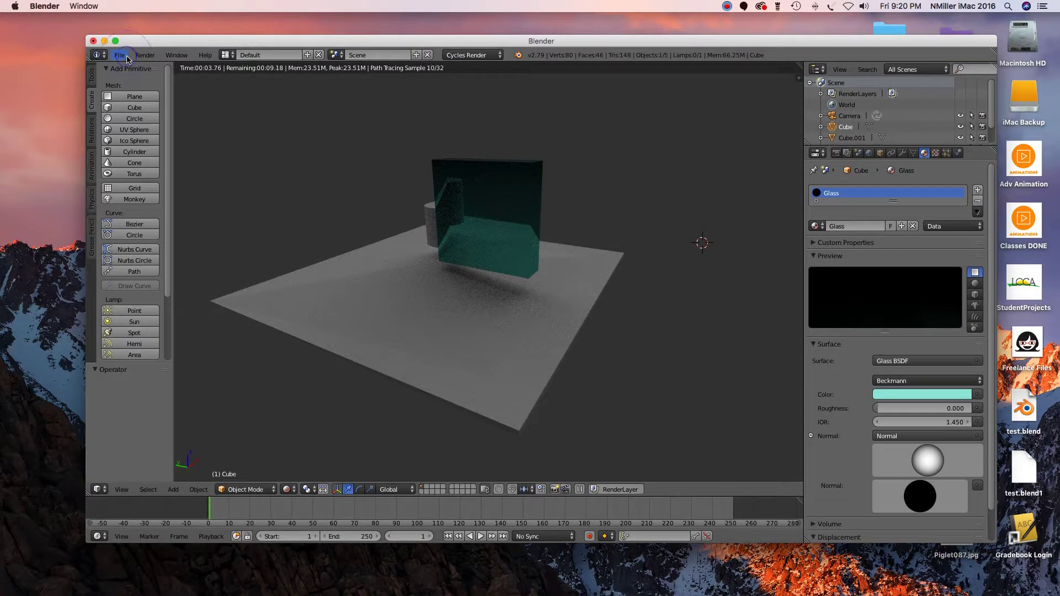
{"action": "left_click", "coordinate": [121, 56]}
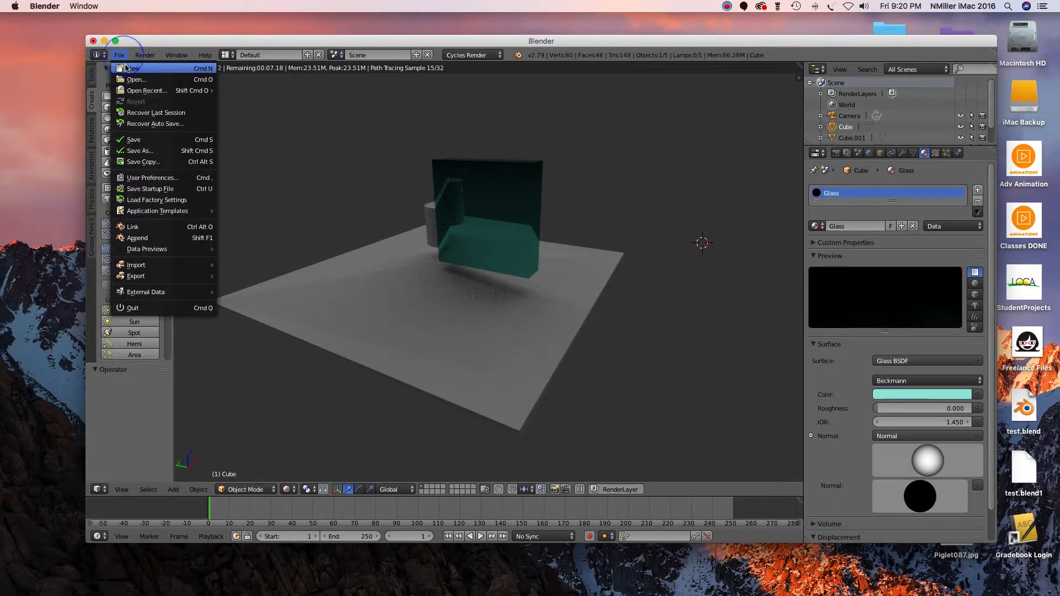
{"action": "left_click", "coordinate": [126, 66]}
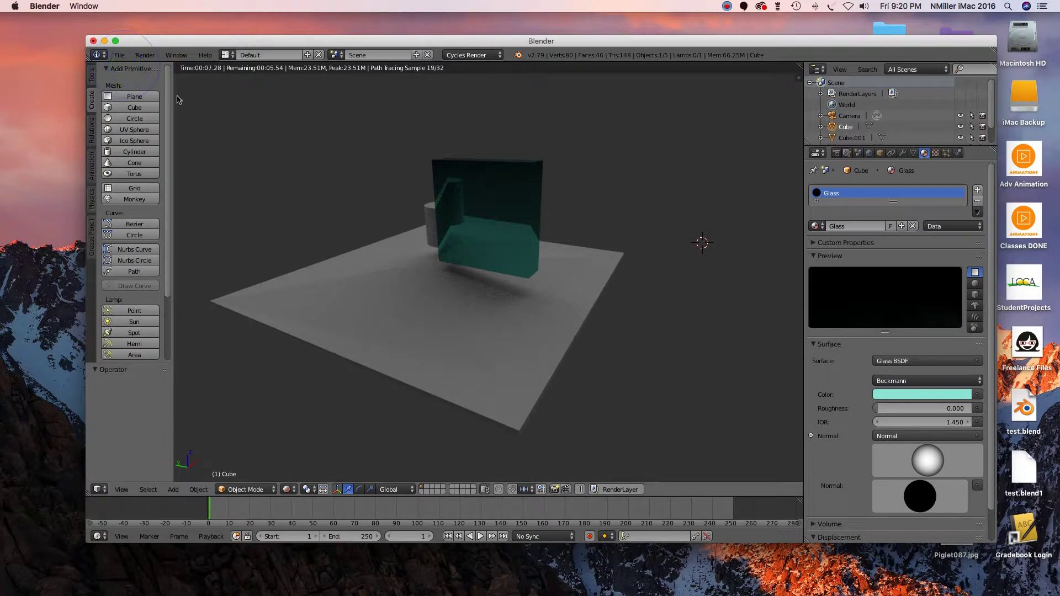
{"action": "left_click", "coordinate": [120, 55]}
{"action": "left_click", "coordinate": [127, 66]}
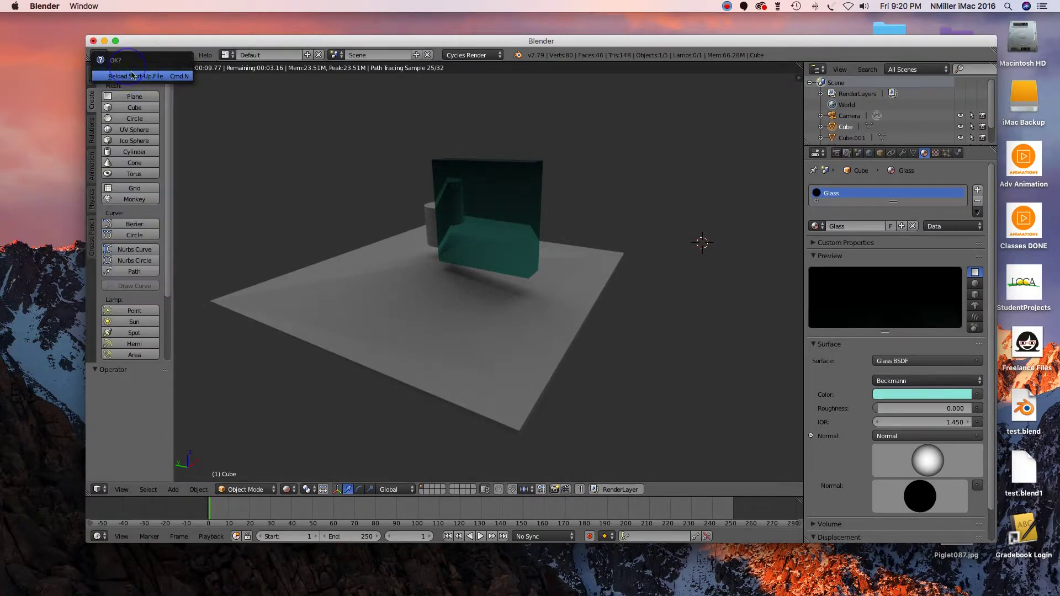
{"action": "left_click", "coordinate": [131, 76]}
- Move the default cube straight up along the Z axis by roughly half its height
{"action": "scroll", "coordinate": [534, 229], "scroll_direction": "up", "scroll_amount": 3}
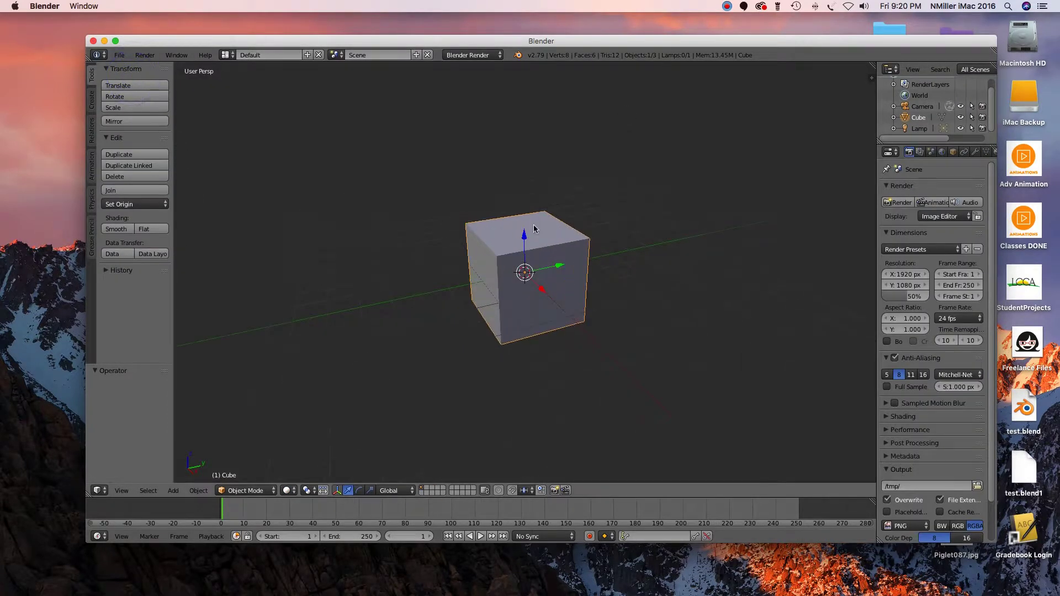
{"action": "scroll", "coordinate": [535, 229], "scroll_direction": "down", "scroll_amount": 1}
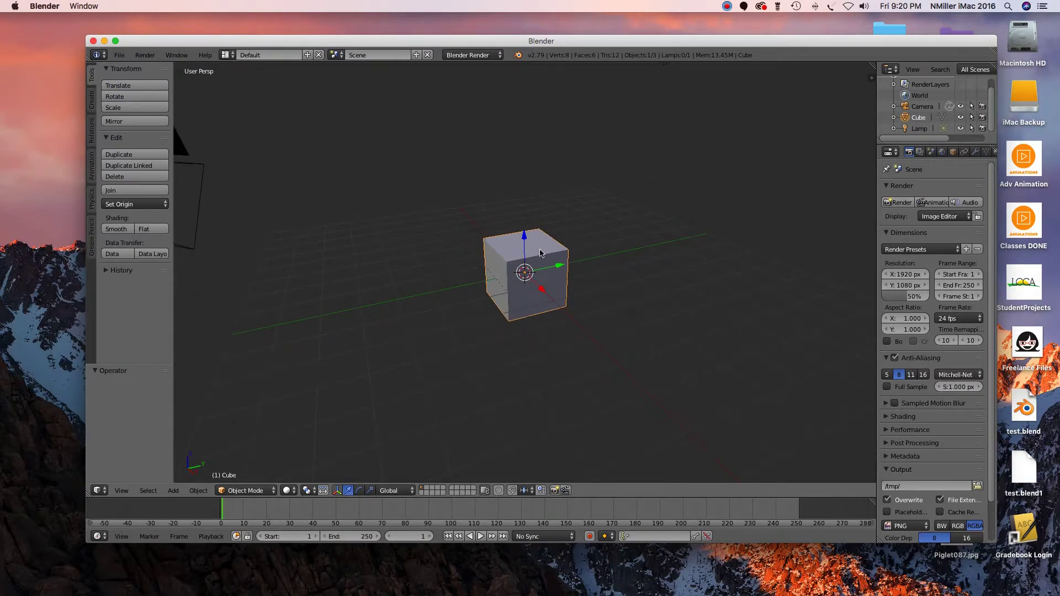
{"action": "middle_click_drag", "start_coordinate": [540, 252], "coordinate": [592, 251]}
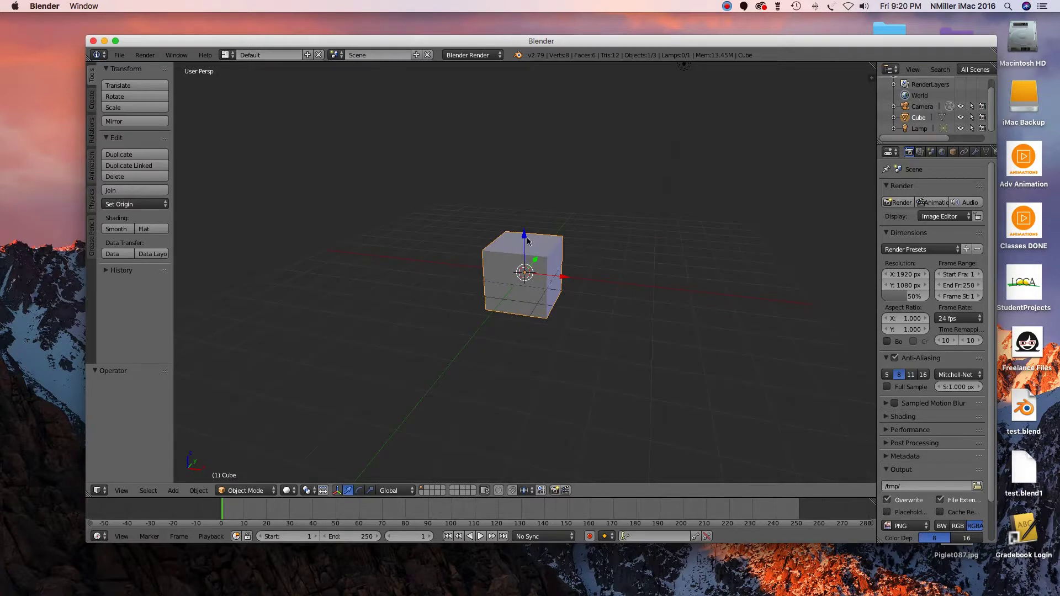
{"action": "left_click_drag", "start_coordinate": [528, 241], "coordinate": [526, 212]}
{"action": "middle_click_drag", "start_coordinate": [615, 236], "coordinate": [551, 253]}
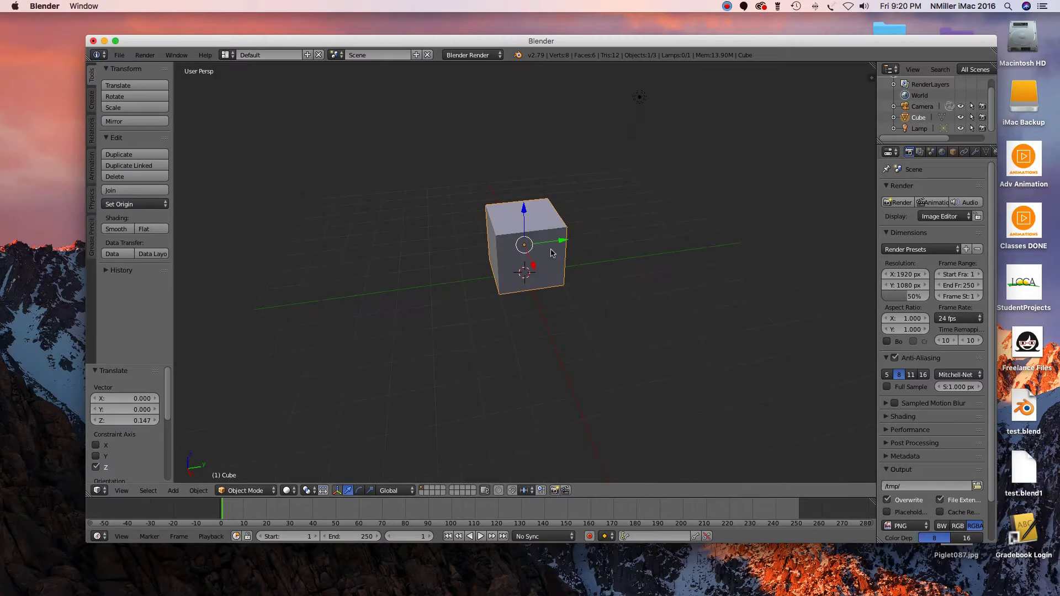
- Switch the render engine to Cycles Render and widen the properties area
{"action": "left_click", "coordinate": [486, 55]}
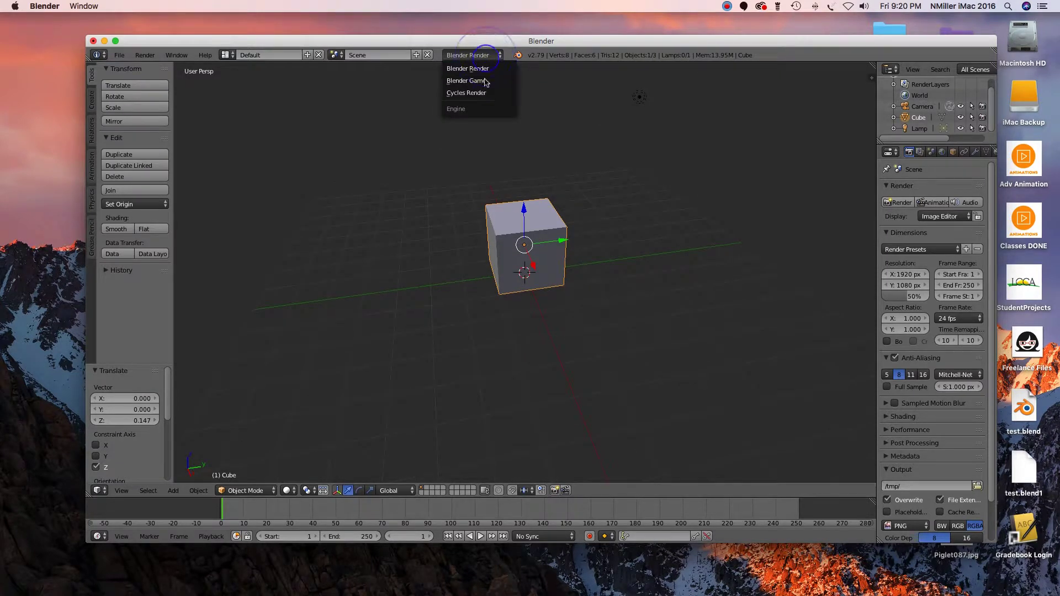
{"action": "left_click", "coordinate": [475, 93]}
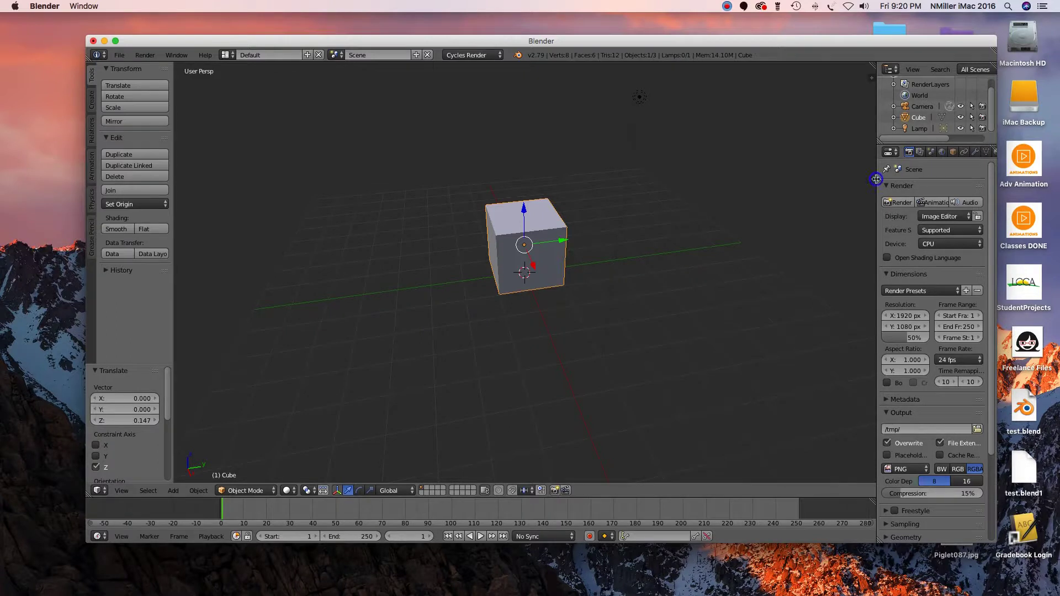
{"action": "left_click_drag", "start_coordinate": [877, 179], "coordinate": [782, 178]}
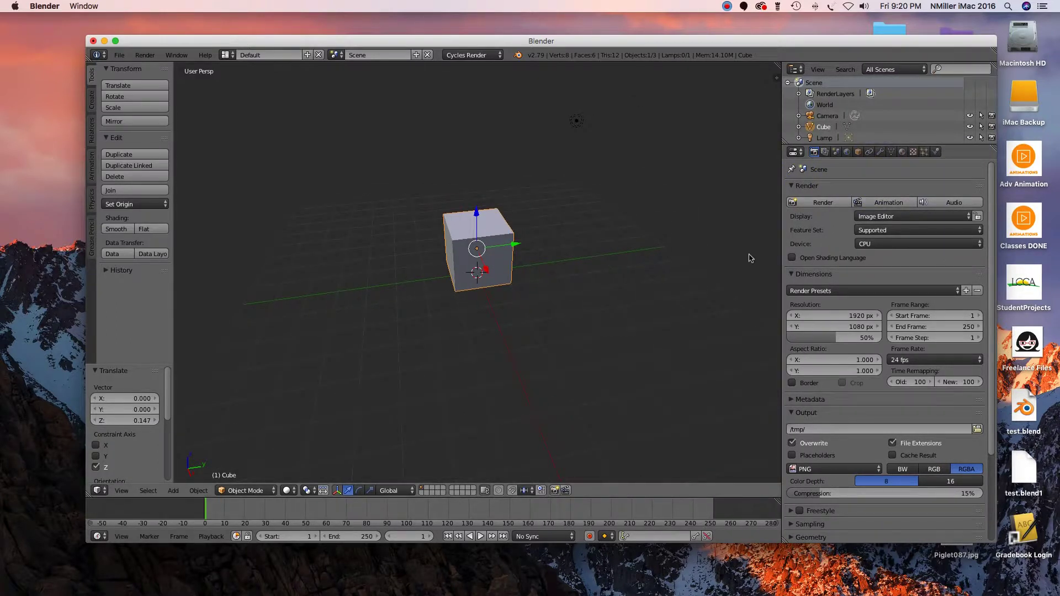
- Open the cube's material settings, expand Custom Properties and Settings, and enable Use Nodes for the surface
{"action": "left_click", "coordinate": [903, 152]}
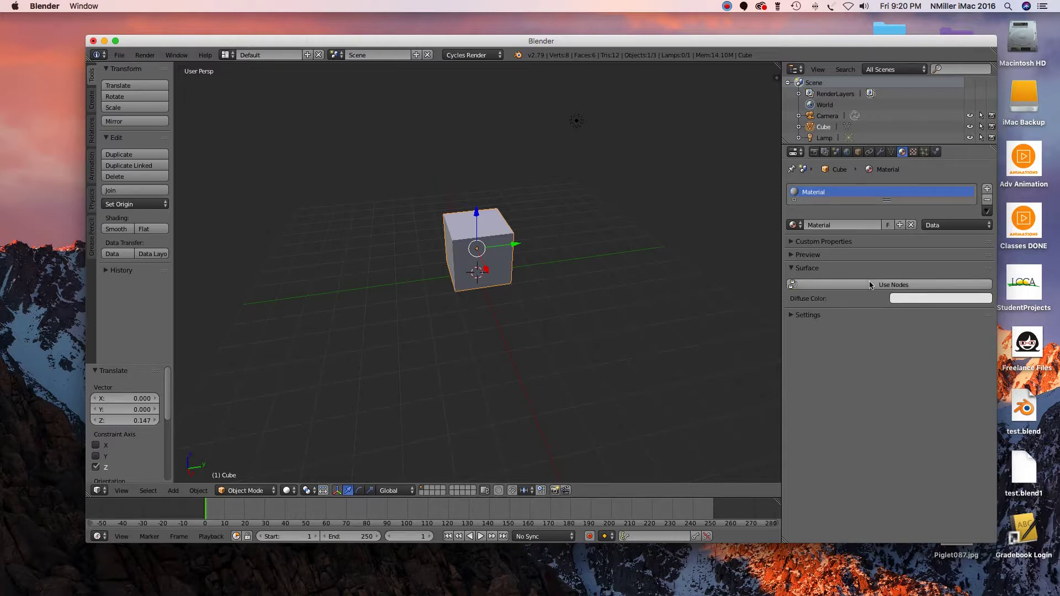
{"action": "left_click", "coordinate": [797, 256]}
{"action": "left_click", "coordinate": [792, 242]}
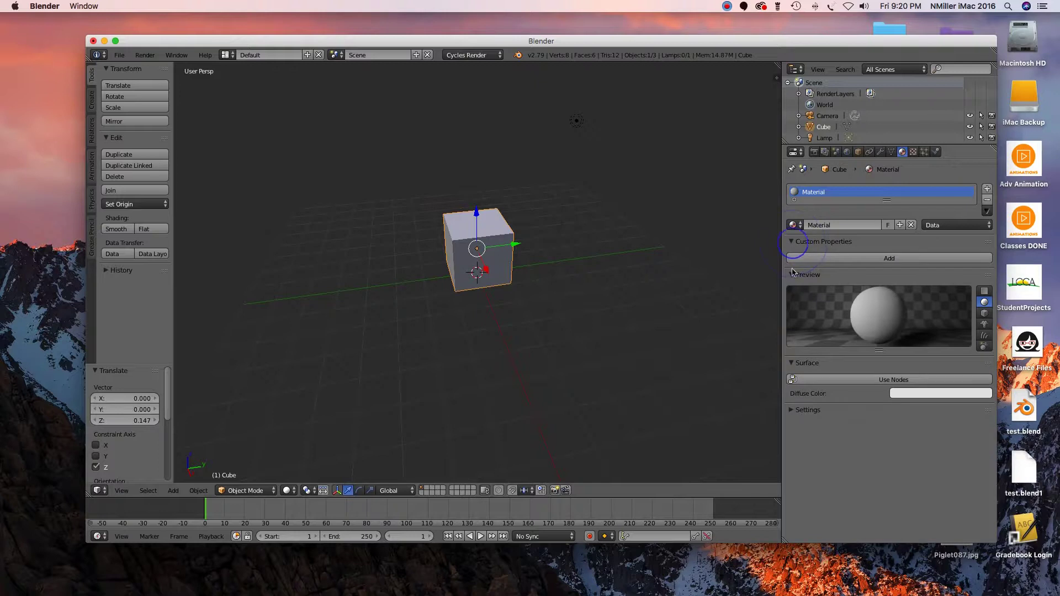
{"action": "left_click", "coordinate": [793, 274]}
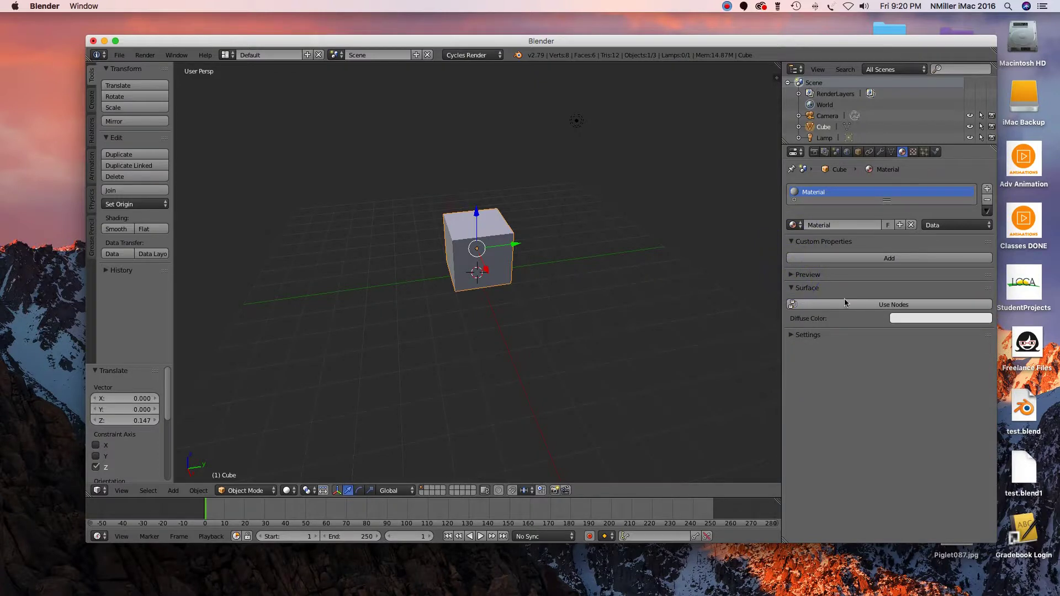
{"action": "left_click", "coordinate": [898, 318]}
{"action": "left_click", "coordinate": [856, 333]}
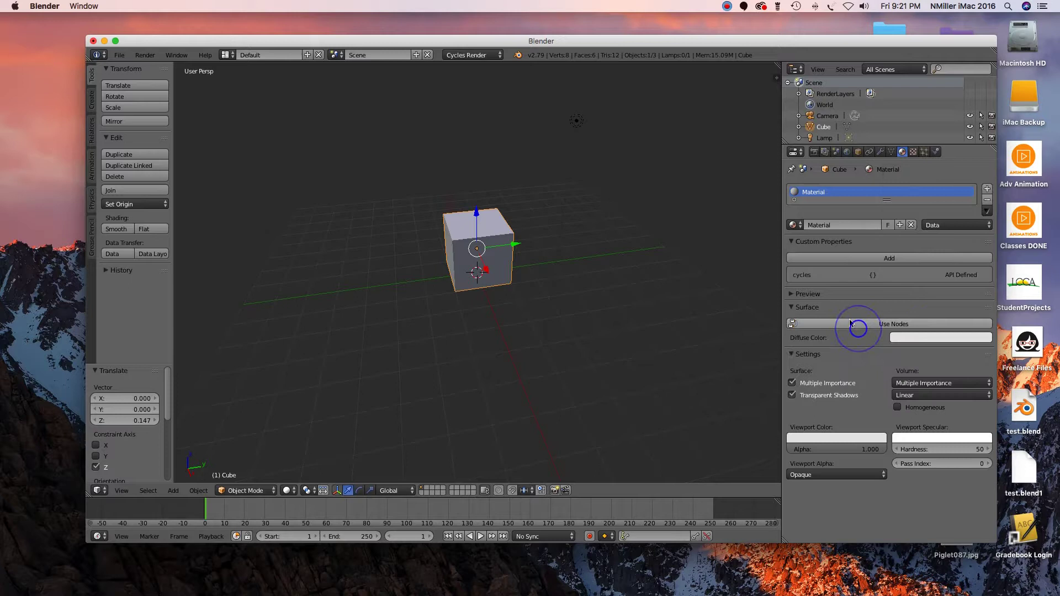
{"action": "left_click", "coordinate": [818, 323]}
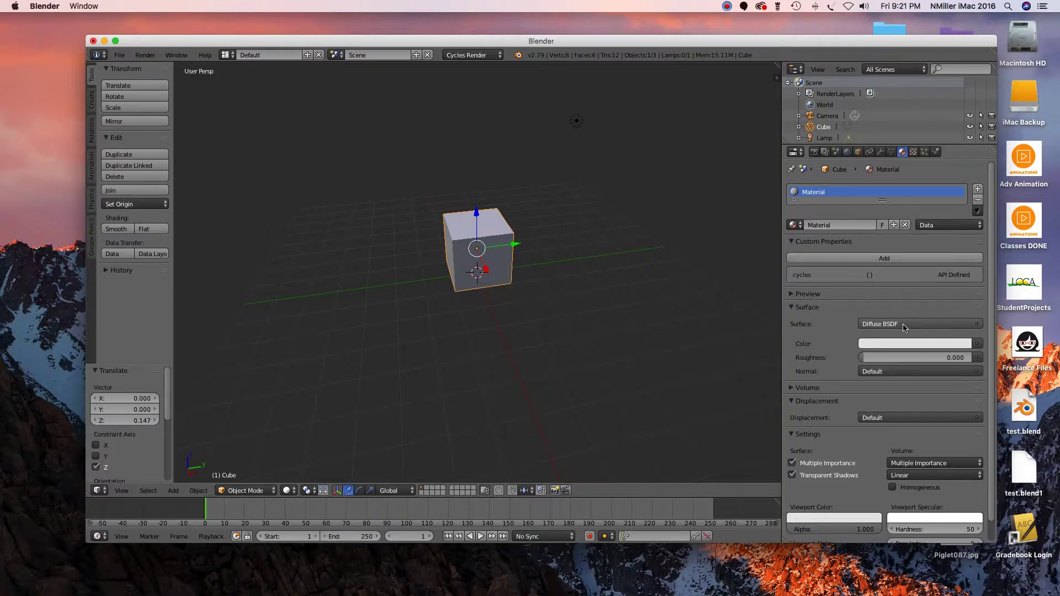
- Set the cube material's surface shader to Glass BSDF and its color to light cyan (R 0.352, G 0.777, B 0.800)
{"action": "left_click", "coordinate": [905, 327]}
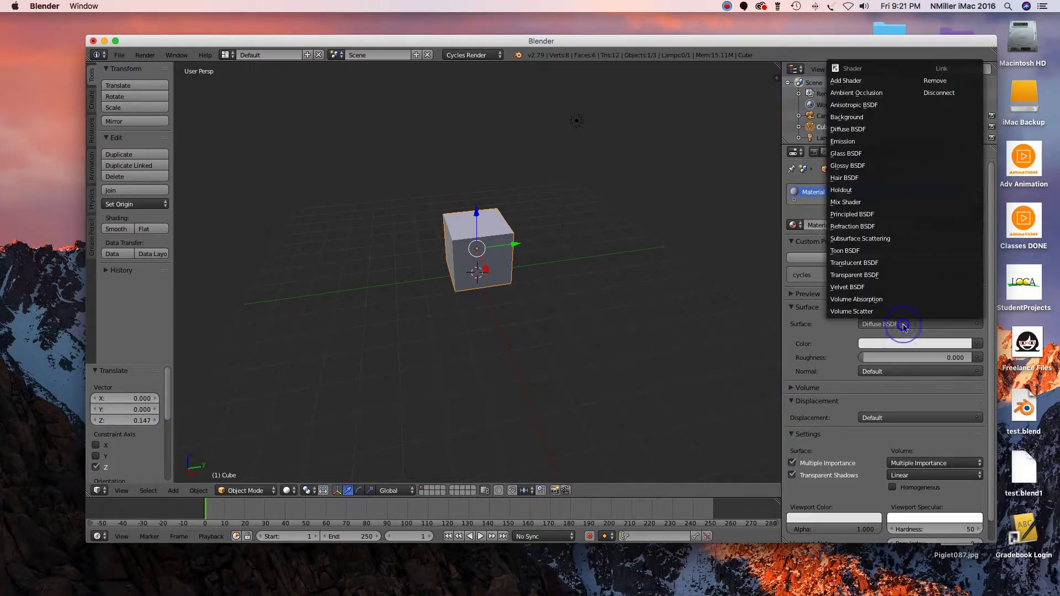
{"action": "left_click", "coordinate": [865, 155]}
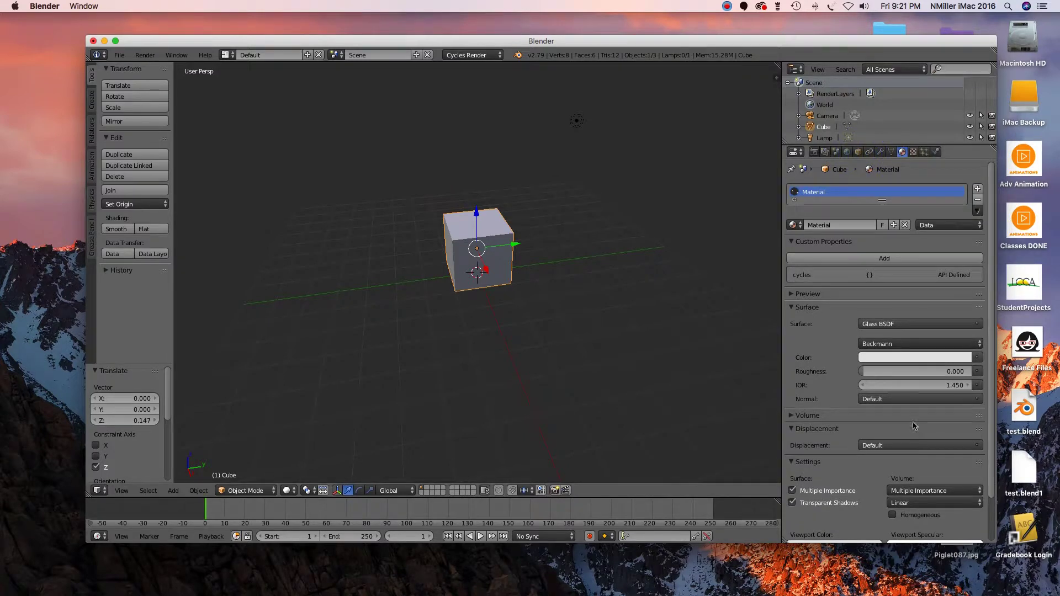
{"action": "left_click", "coordinate": [910, 362]}
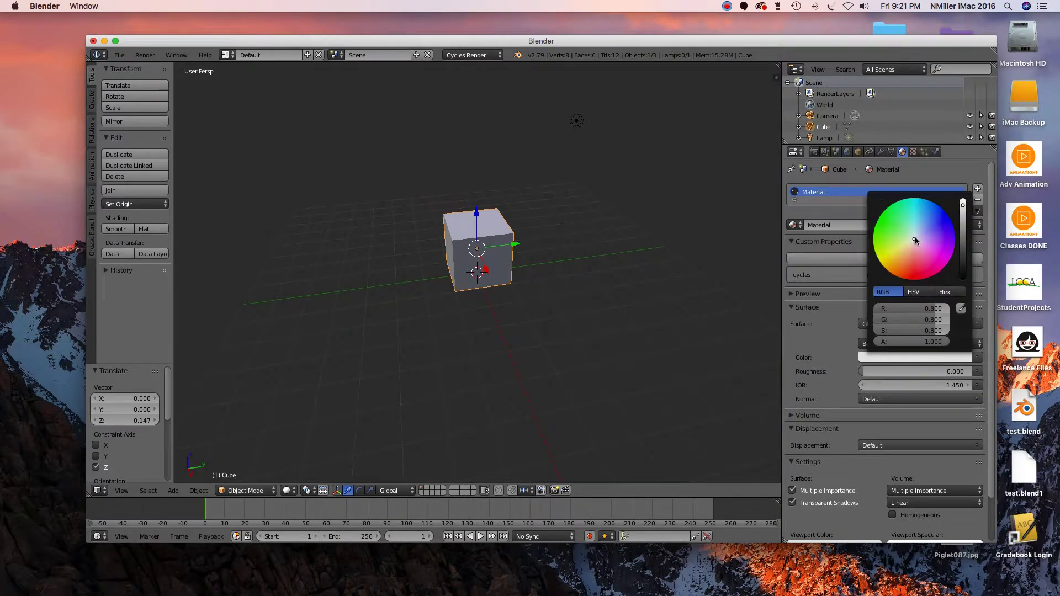
{"action": "left_click_drag", "start_coordinate": [915, 236], "coordinate": [916, 224]}
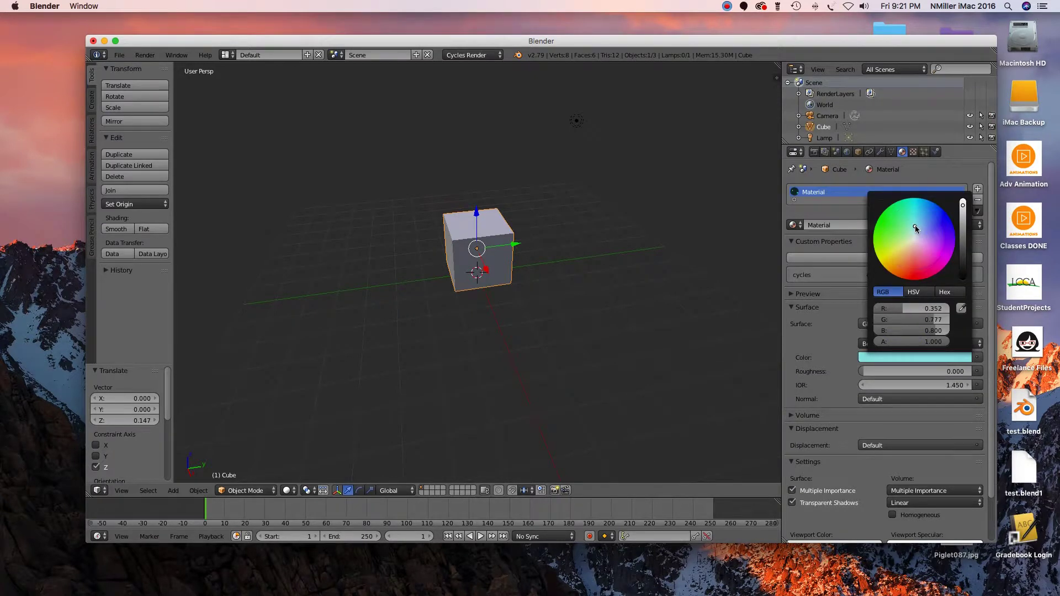
{"action": "left_click", "coordinate": [922, 168]}
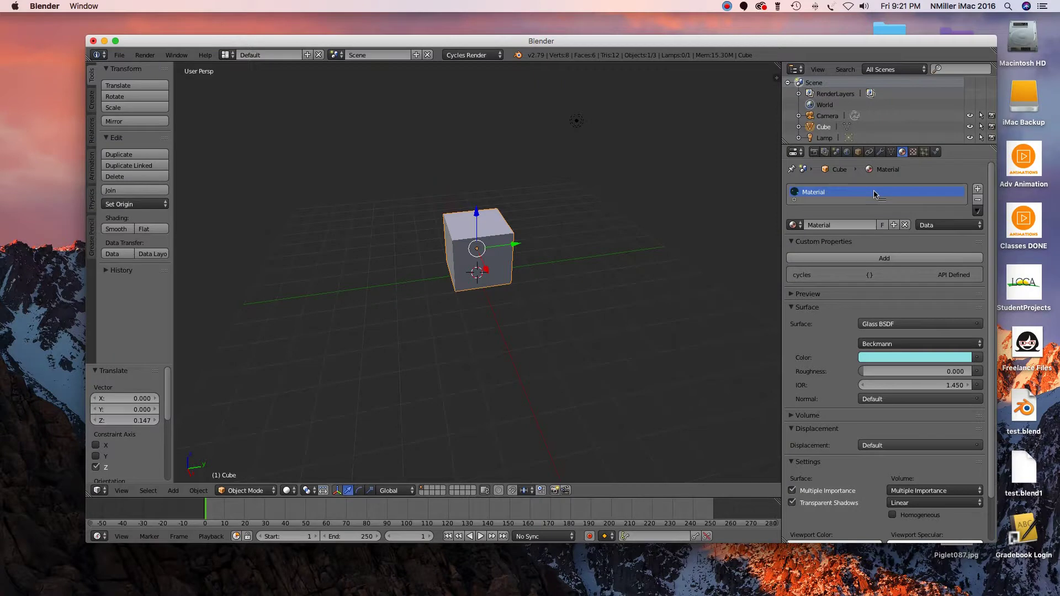
{"action": "left_click", "coordinate": [874, 192]}
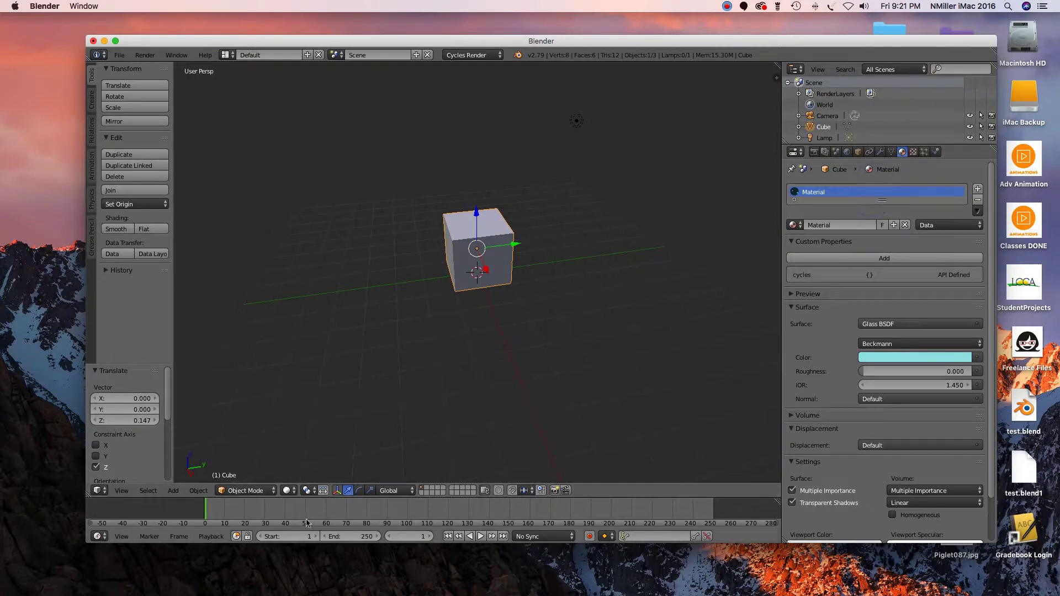
- Switch the cube to Edit Mode and assign the glass material to all of its faces
{"action": "left_click", "coordinate": [249, 491]}
{"action": "left_click", "coordinate": [256, 468]}
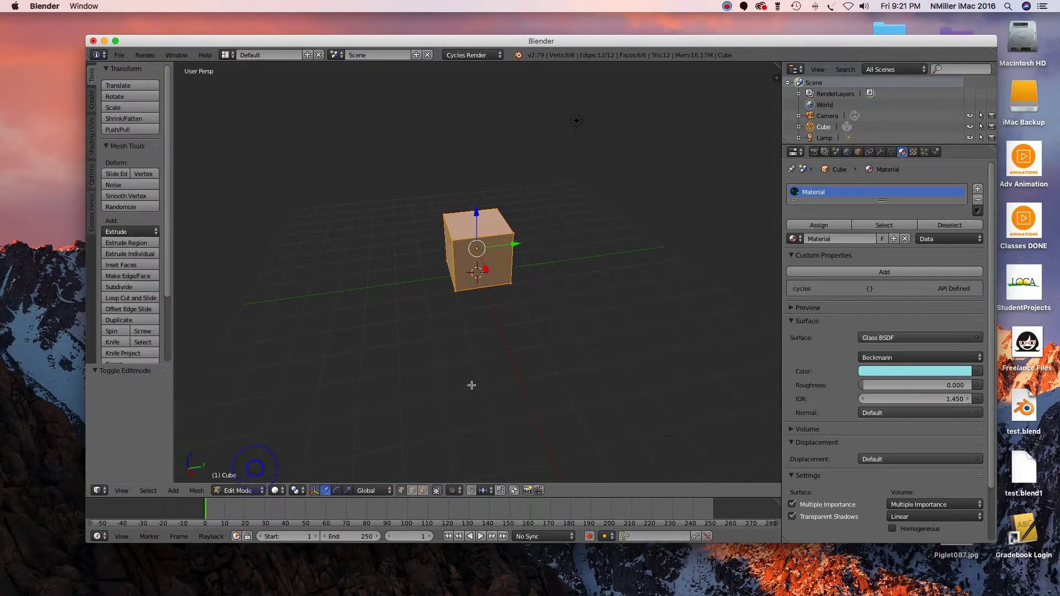
{"action": "left_click", "coordinate": [837, 227]}
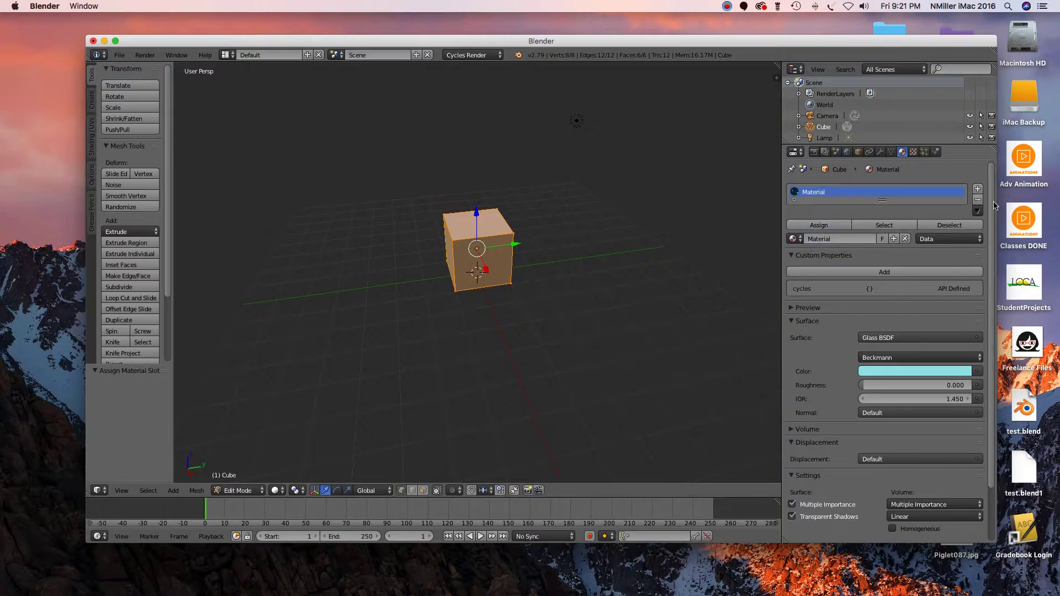
{"action": "left_click", "coordinate": [913, 152]}
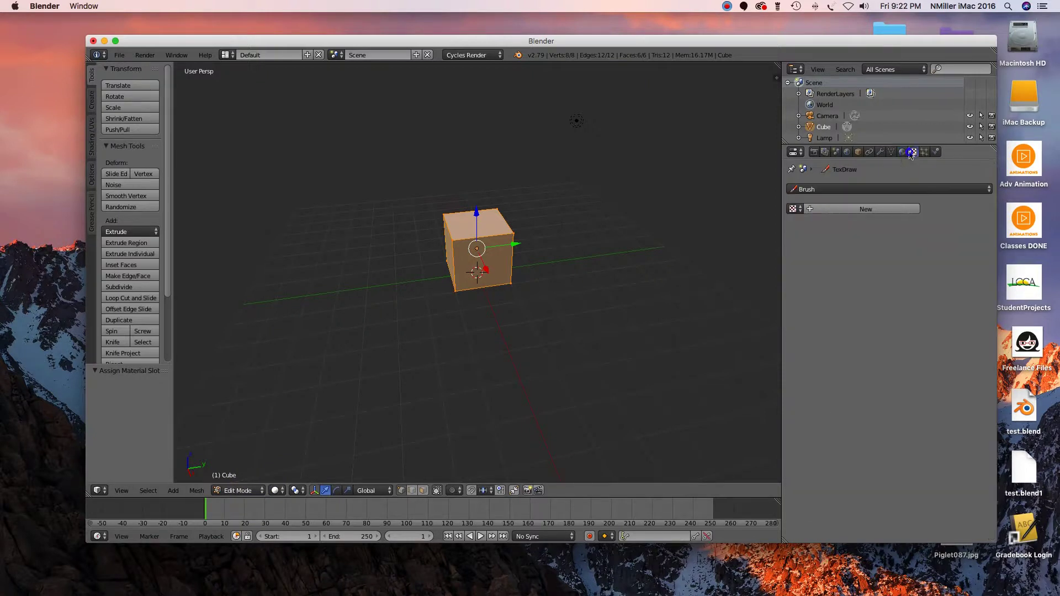
{"action": "left_click", "coordinate": [903, 152]}
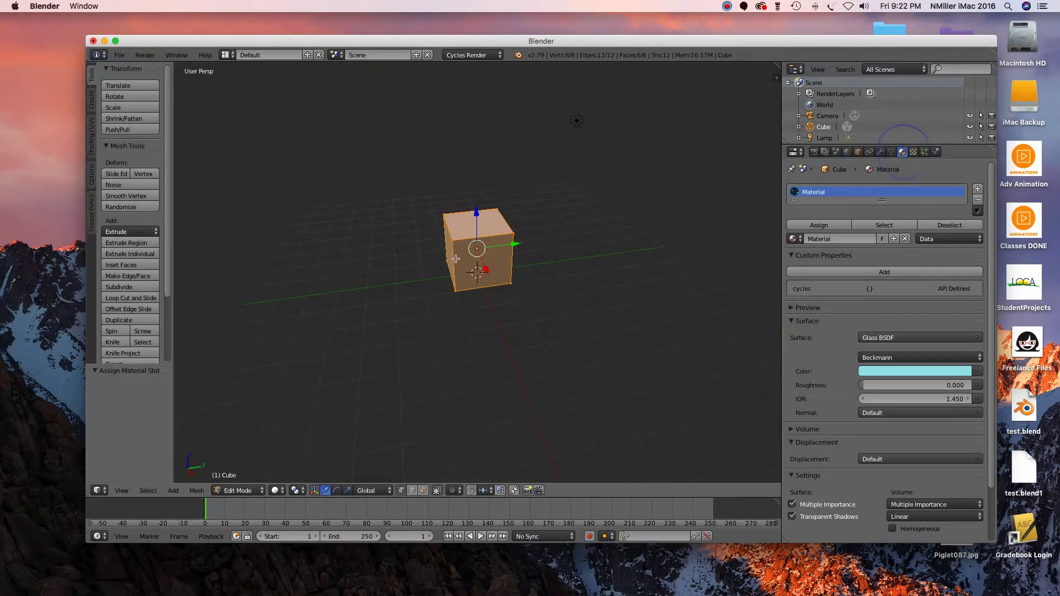
- Preview the glass cube with Rendered viewport shading from another angle and return to Solid shading
{"action": "middle_click_drag", "start_coordinate": [455, 257], "coordinate": [462, 242]}
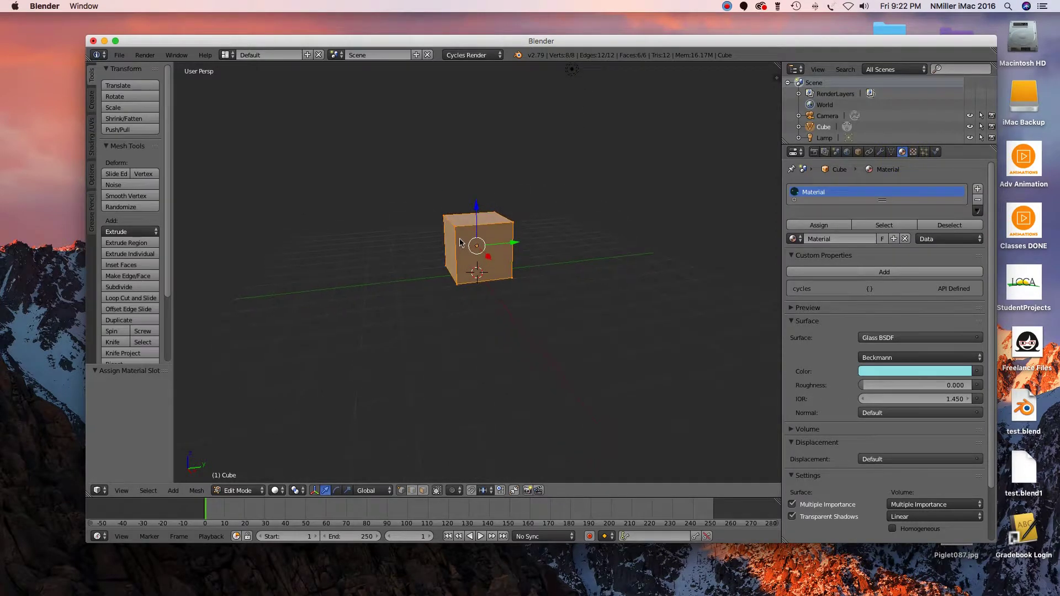
{"action": "left_click", "coordinate": [277, 496]}
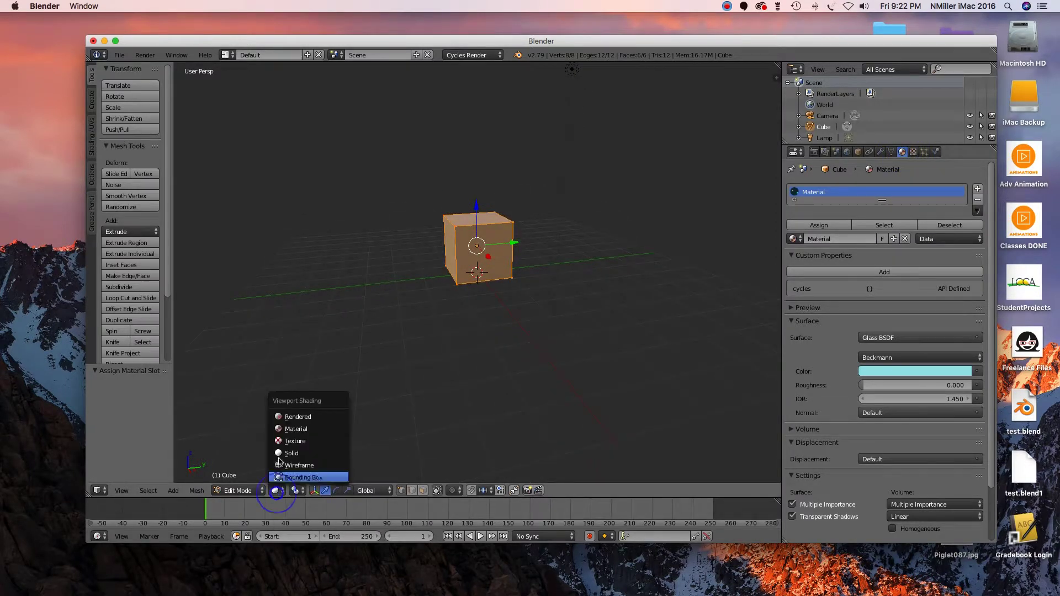
{"action": "left_click", "coordinate": [296, 419]}
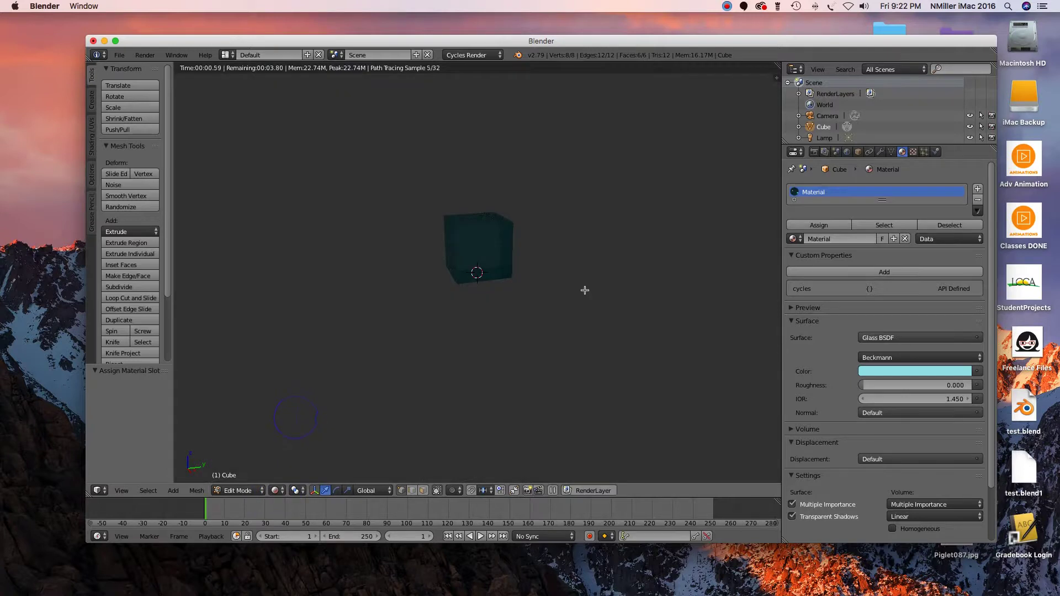
{"action": "middle_click_drag", "start_coordinate": [580, 294], "coordinate": [556, 298]}
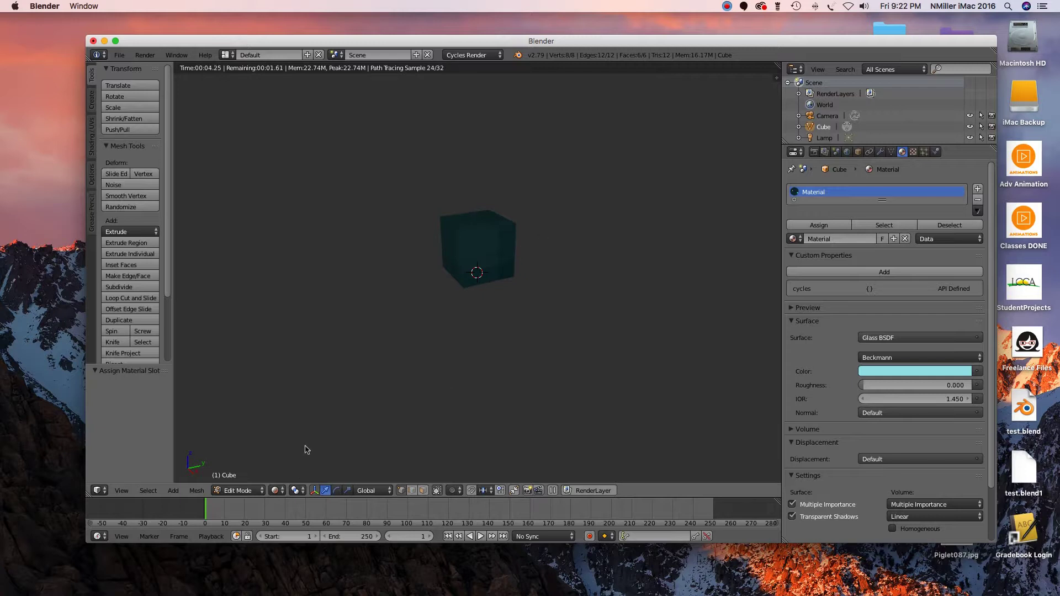
{"action": "left_click", "coordinate": [275, 490]}
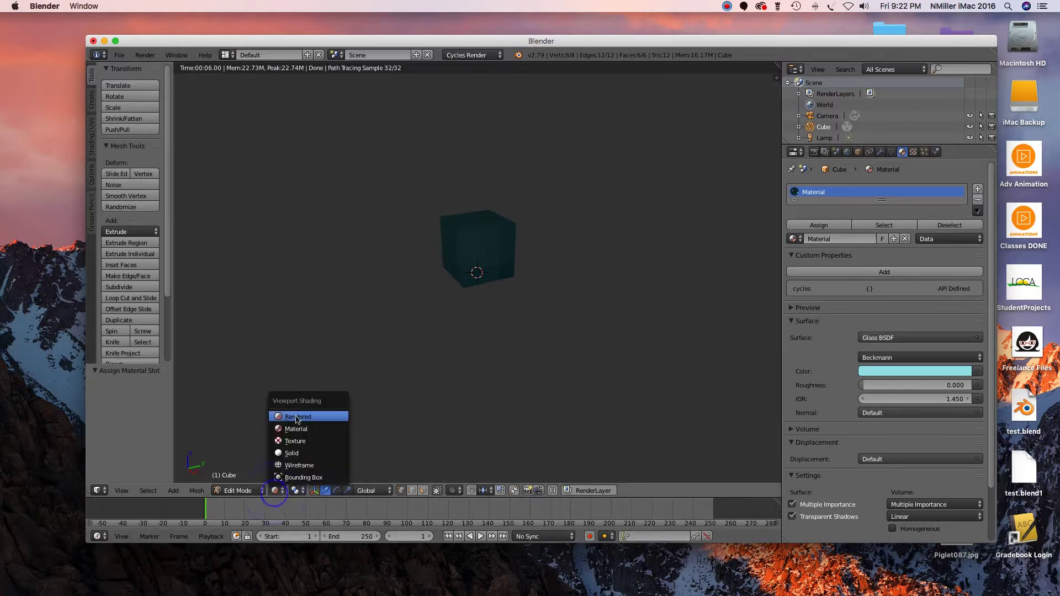
{"action": "left_click", "coordinate": [297, 452]}
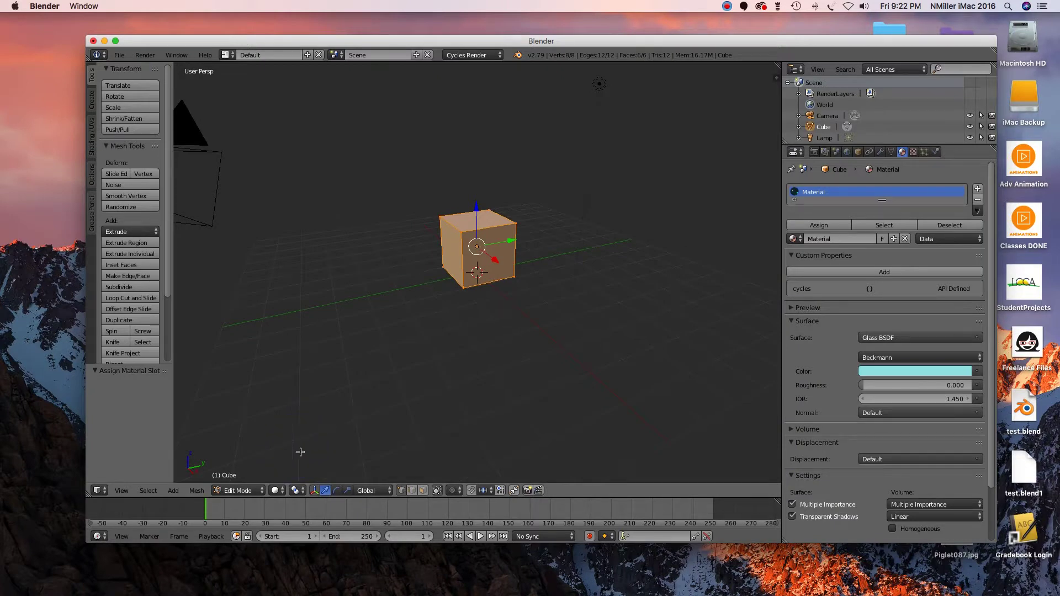
- Flatten the cube into a thin upright panel by moving one side face about -1.87 along X in face select mode
{"action": "key", "text": "a"}
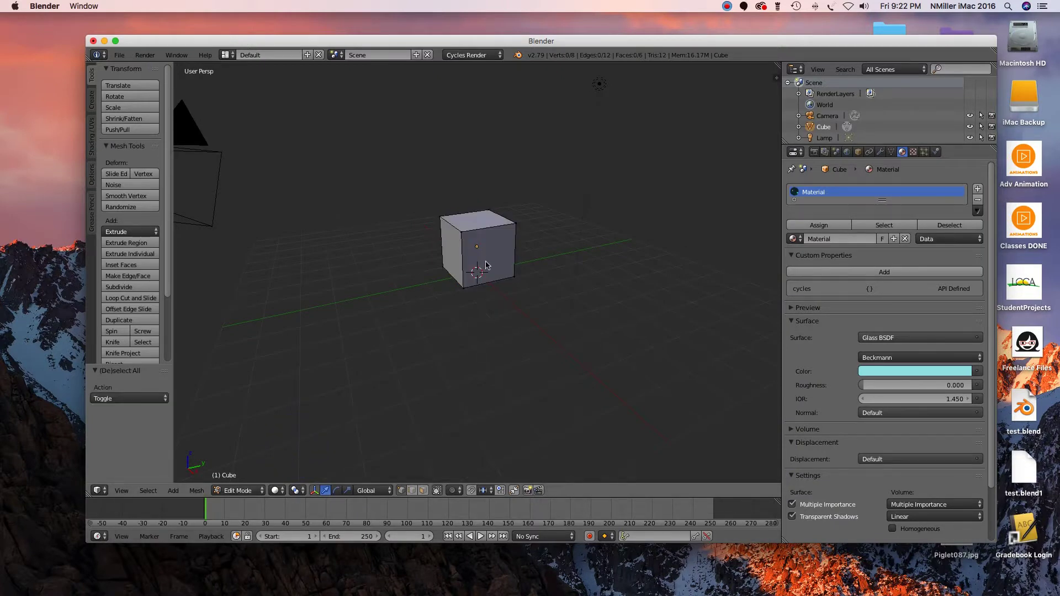
{"action": "middle_click_drag", "start_coordinate": [488, 275], "coordinate": [547, 267]}
{"action": "right_click", "coordinate": [509, 261]}
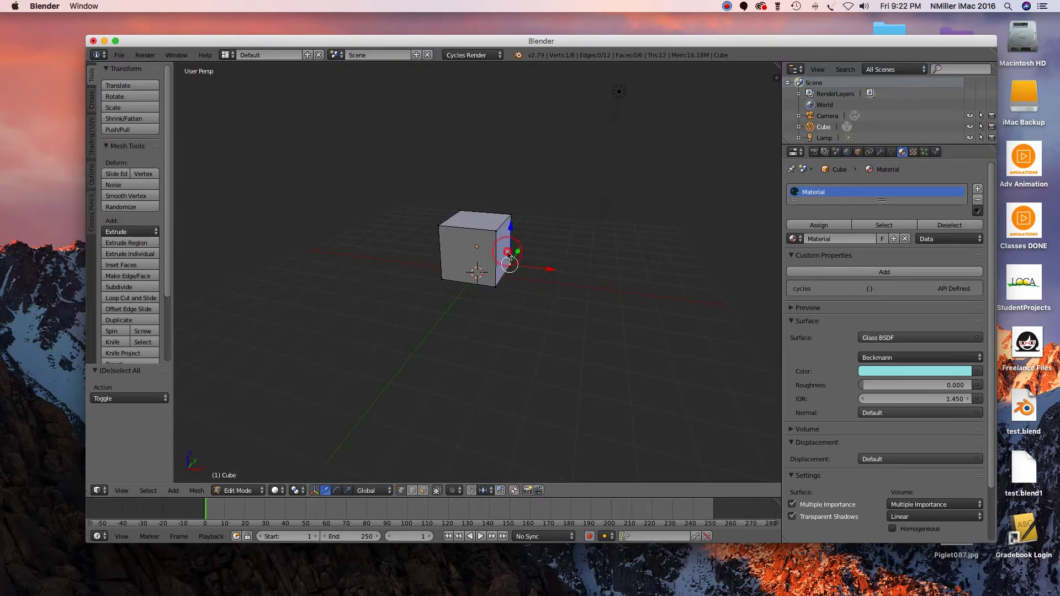
{"action": "left_click", "coordinate": [423, 491]}
{"action": "right_click", "coordinate": [503, 247]}
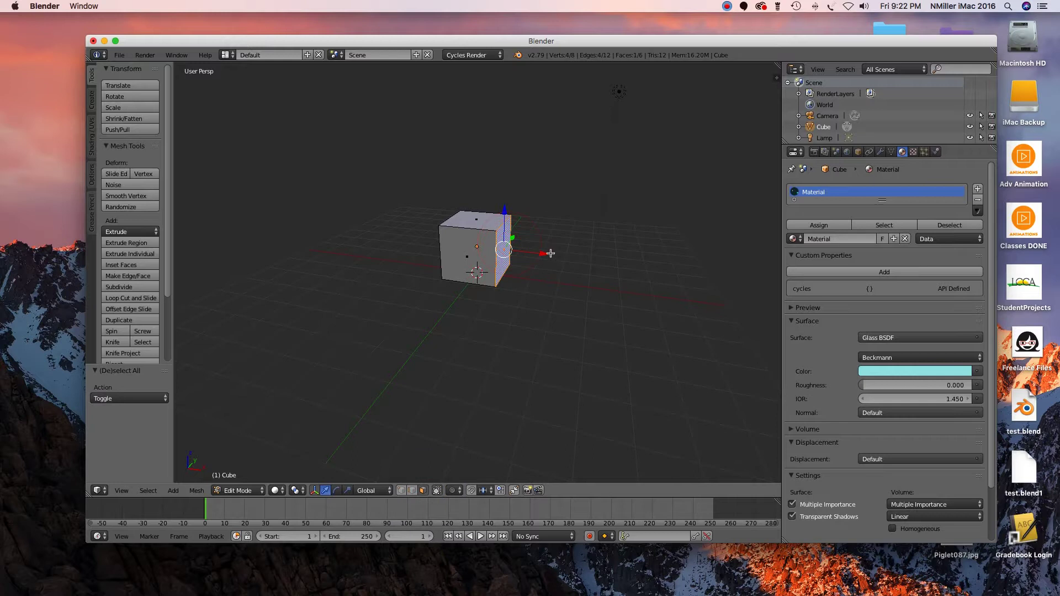
{"action": "left_click_drag", "start_coordinate": [551, 253], "coordinate": [501, 247]}
{"action": "middle_click_drag", "start_coordinate": [548, 248], "coordinate": [471, 250]}
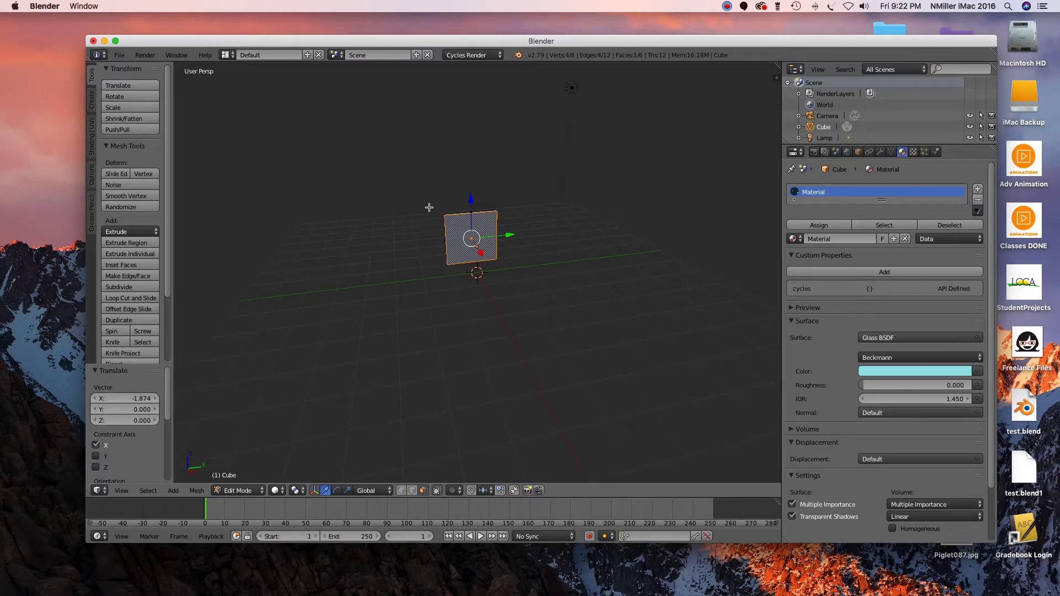
- Try to box-select all of the panel's faces, and clear the selection
{"action": "key", "text": "b"}
{"action": "left_click_drag", "start_coordinate": [417, 191], "coordinate": [551, 294]}
{"action": "middle_click_drag", "start_coordinate": [551, 294], "coordinate": [589, 260]}
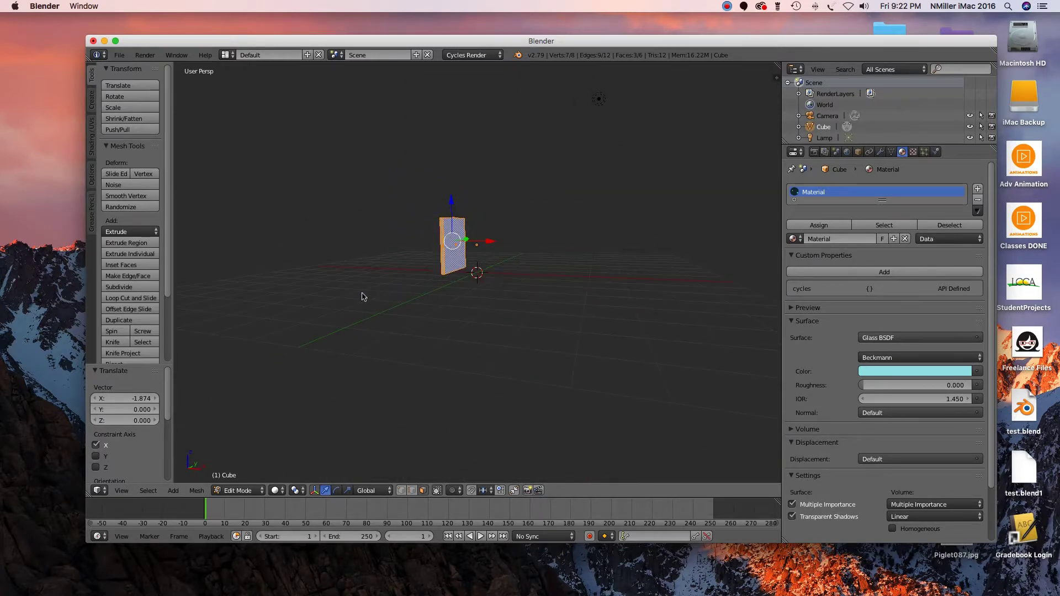
{"action": "middle_click_drag", "start_coordinate": [363, 297], "coordinate": [315, 337]}
{"action": "key", "text": "a"}
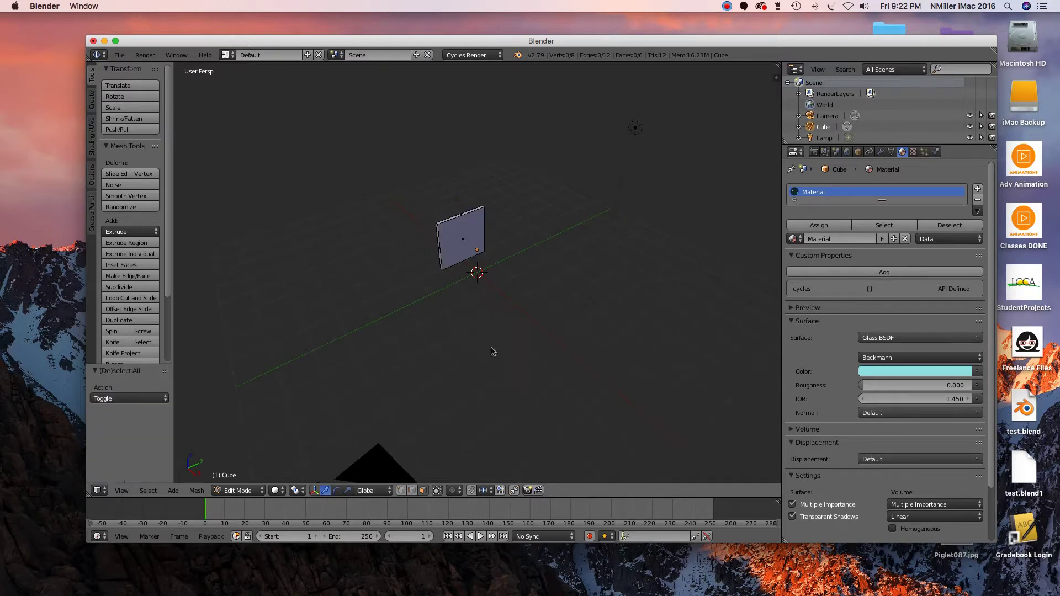
- Turn off limiting selection to visible geometry, box-select the whole panel and scale it uniformly by about 2.06
{"action": "left_click", "coordinate": [436, 494]}
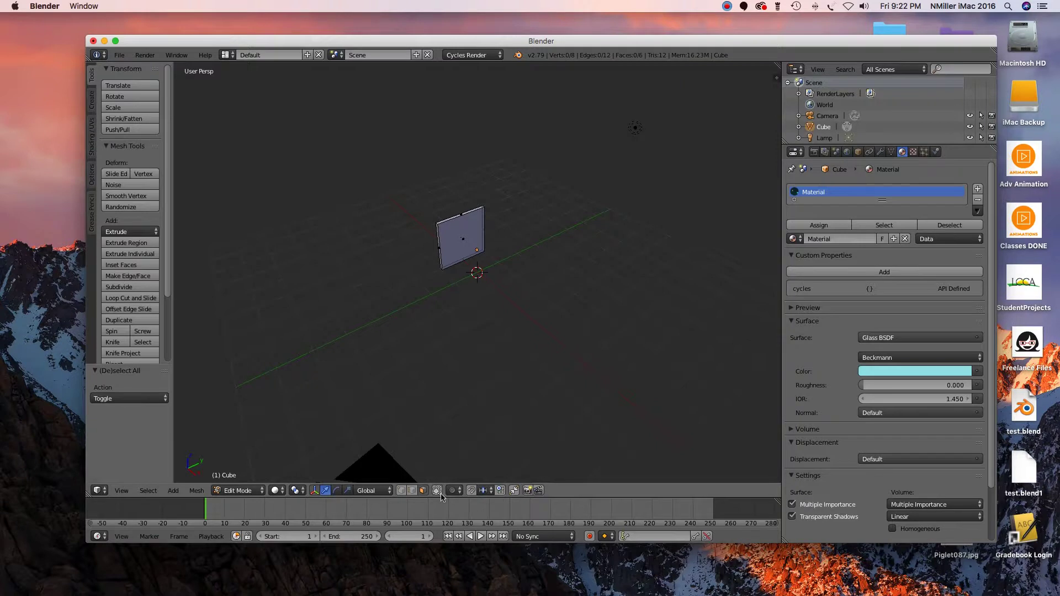
{"action": "middle_click_drag", "start_coordinate": [420, 174], "coordinate": [514, 152]}
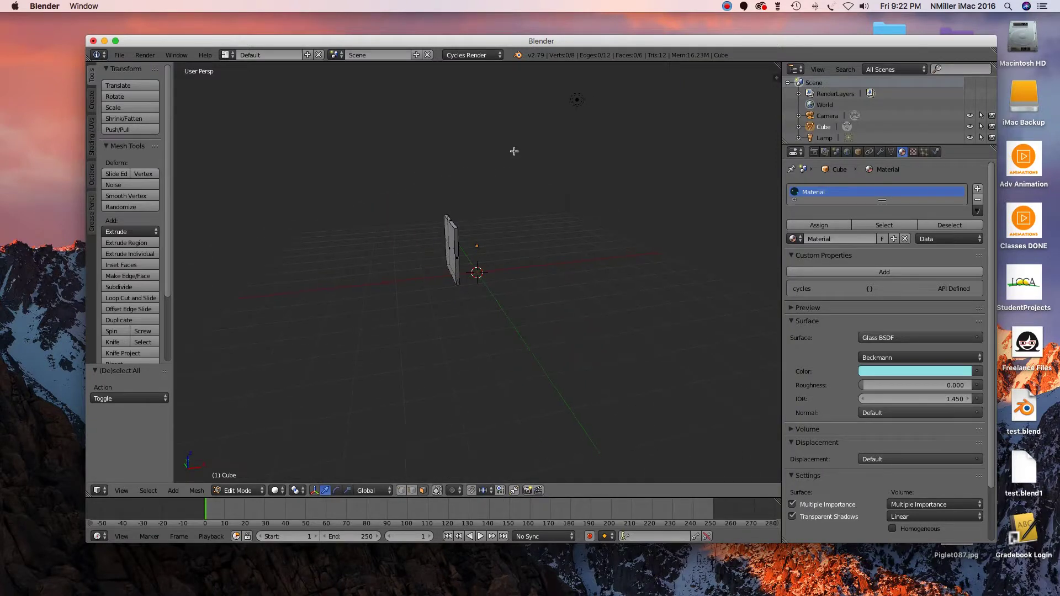
{"action": "key", "text": "b"}
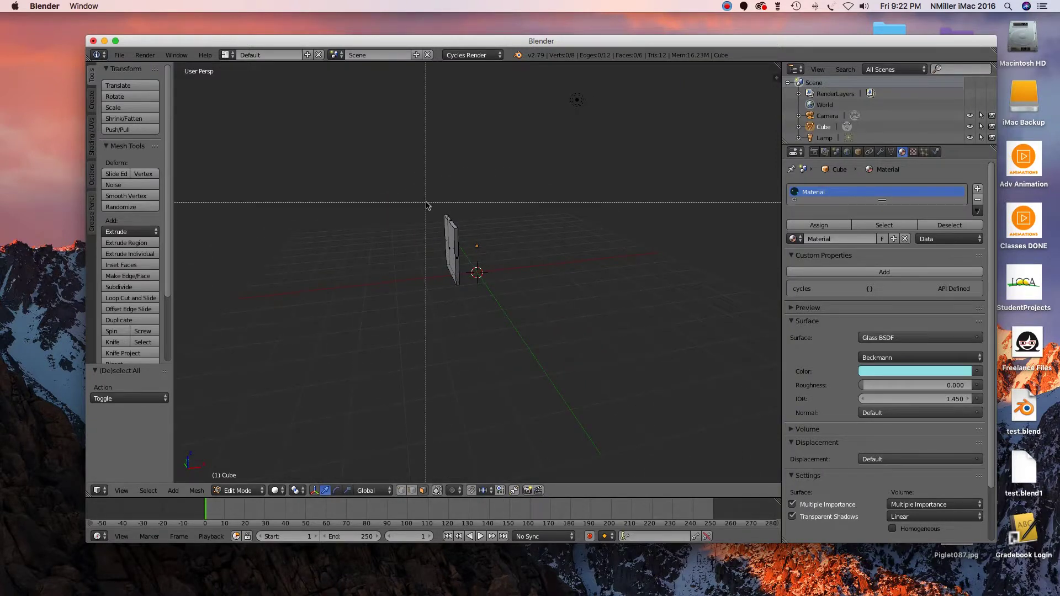
{"action": "left_click_drag", "start_coordinate": [427, 203], "coordinate": [511, 290]}
{"action": "middle_click_drag", "start_coordinate": [512, 290], "coordinate": [431, 303]}
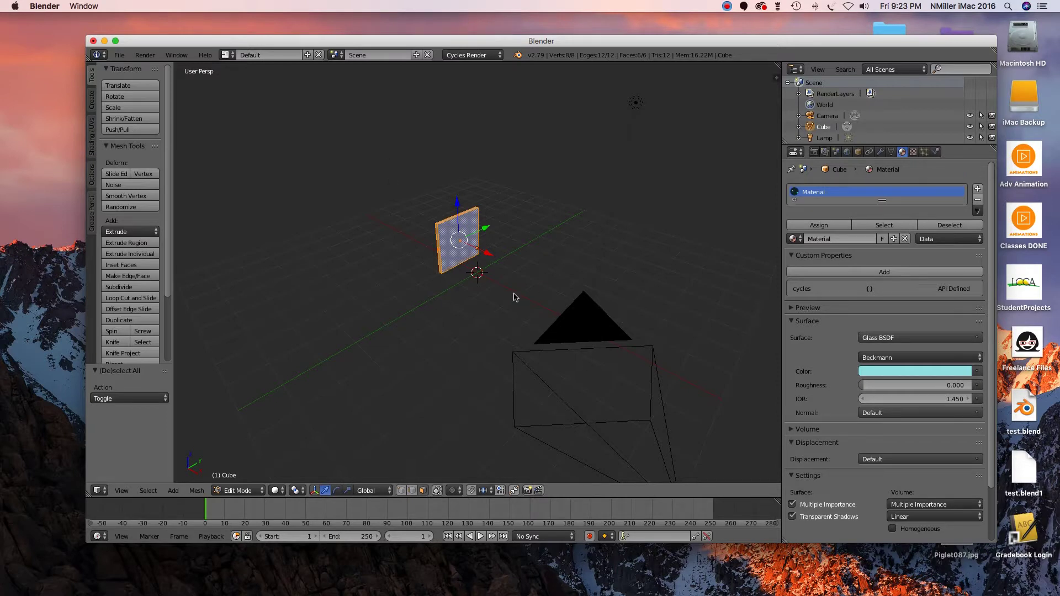
{"action": "key", "text": "s"}
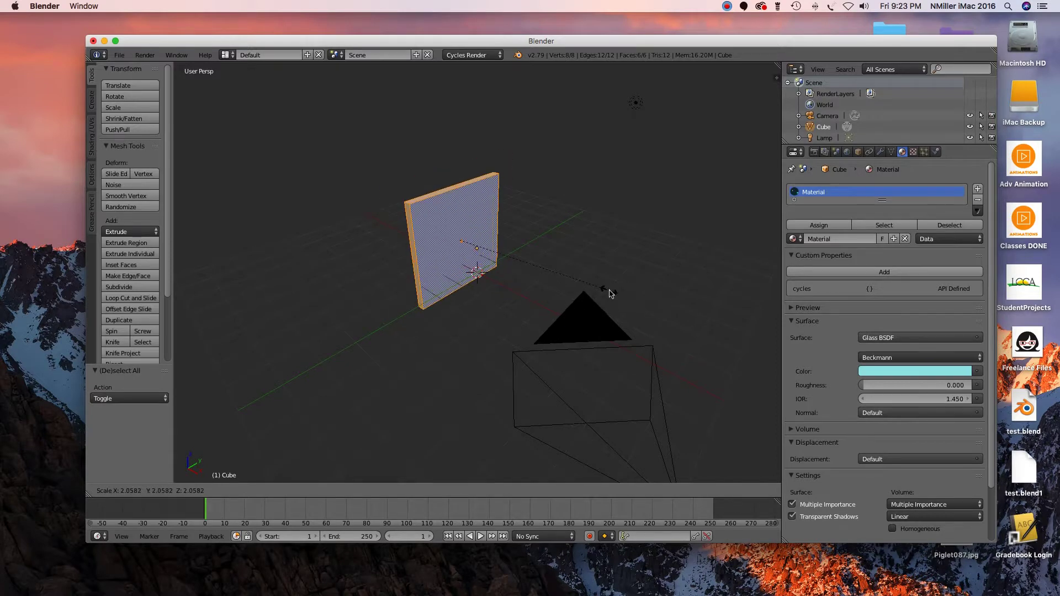
{"action": "left_click", "coordinate": [610, 291]}
{"action": "mouse_move", "coordinate": [426, 286]}
{"action": "middle_mouse_down"}
{"action": "mouse_move", "coordinate": [470, 286]}
{"action": "mouse_move", "coordinate": [439, 301]}
{"action": "middle_mouse_up"}
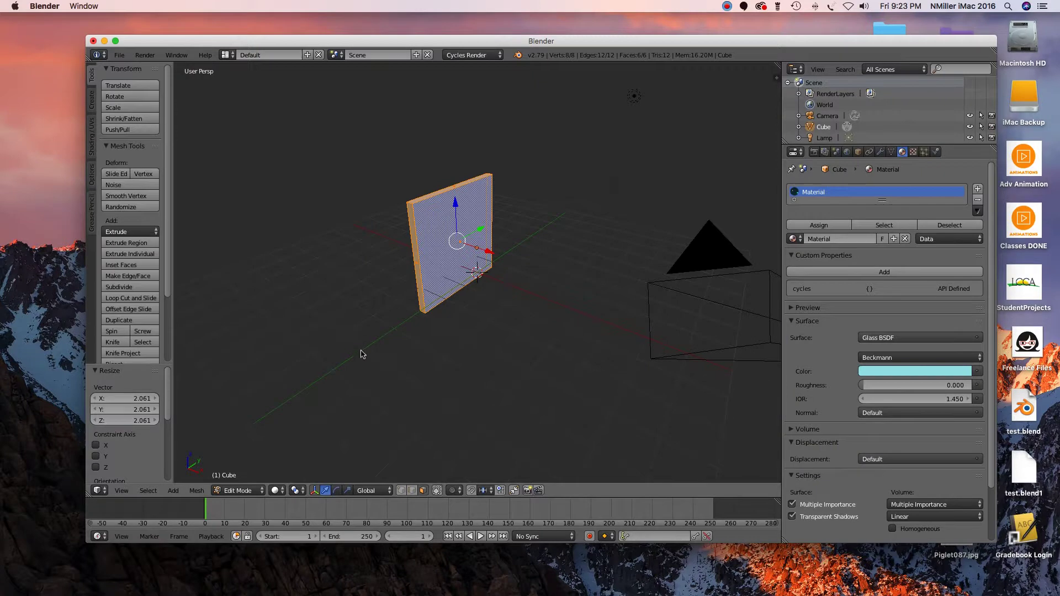
{"action": "middle_click_drag", "start_coordinate": [359, 353], "coordinate": [356, 348]}
{"action": "key", "text": "shift+a"}
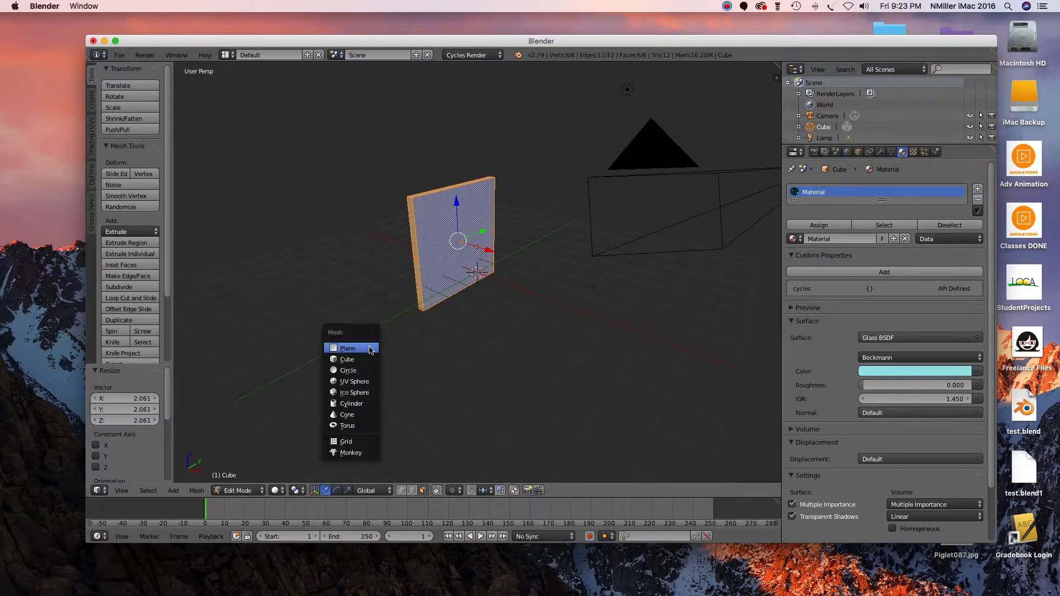
{"action": "left_click", "coordinate": [361, 357]}
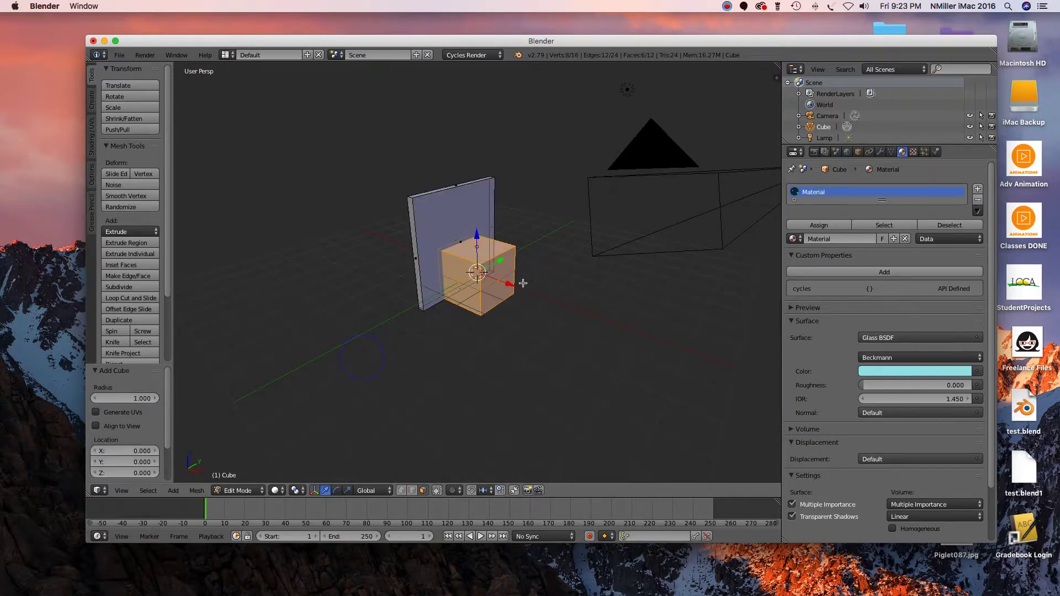
{"action": "key", "text": "ctrl+z"}
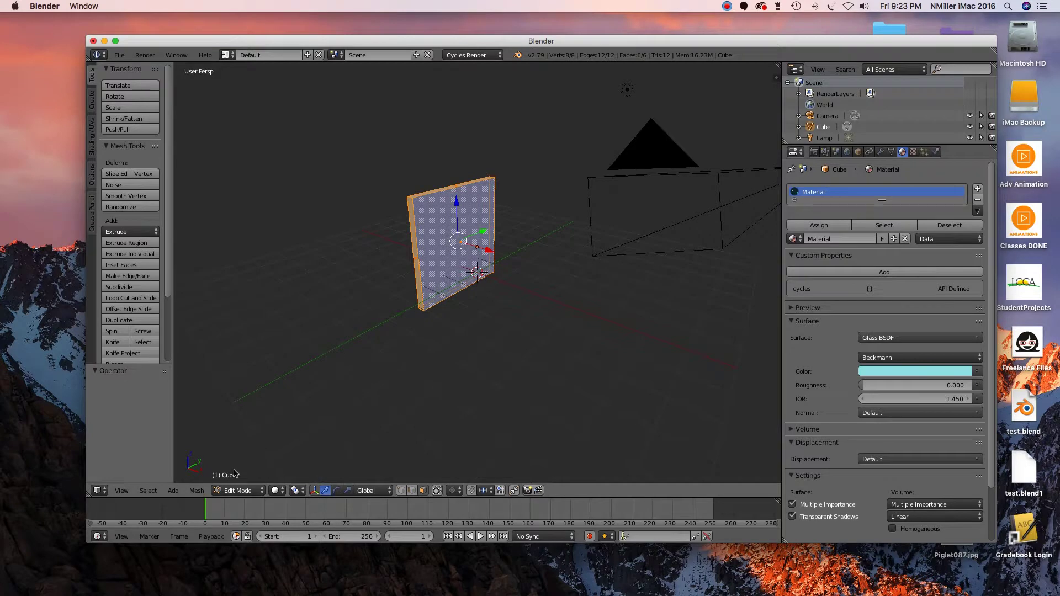
- Add a second cube in Object Mode at a new 3D cursor position beside the panel and raise it about 1.62 along Z
{"action": "left_click", "coordinate": [237, 491]}
{"action": "left_click", "coordinate": [240, 492]}
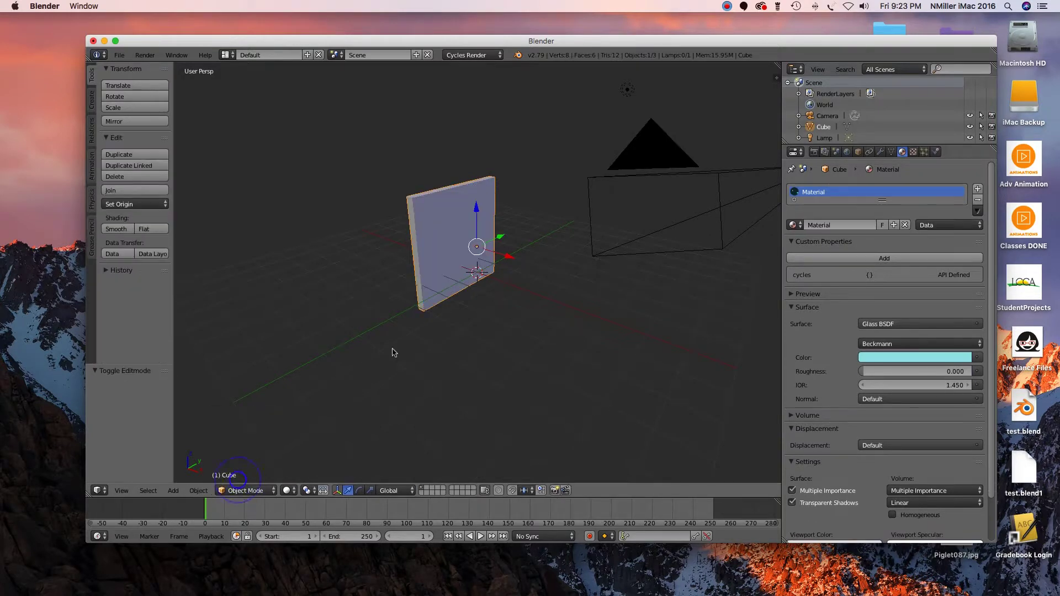
{"action": "left_click", "coordinate": [392, 349]}
{"action": "key", "text": "a"}
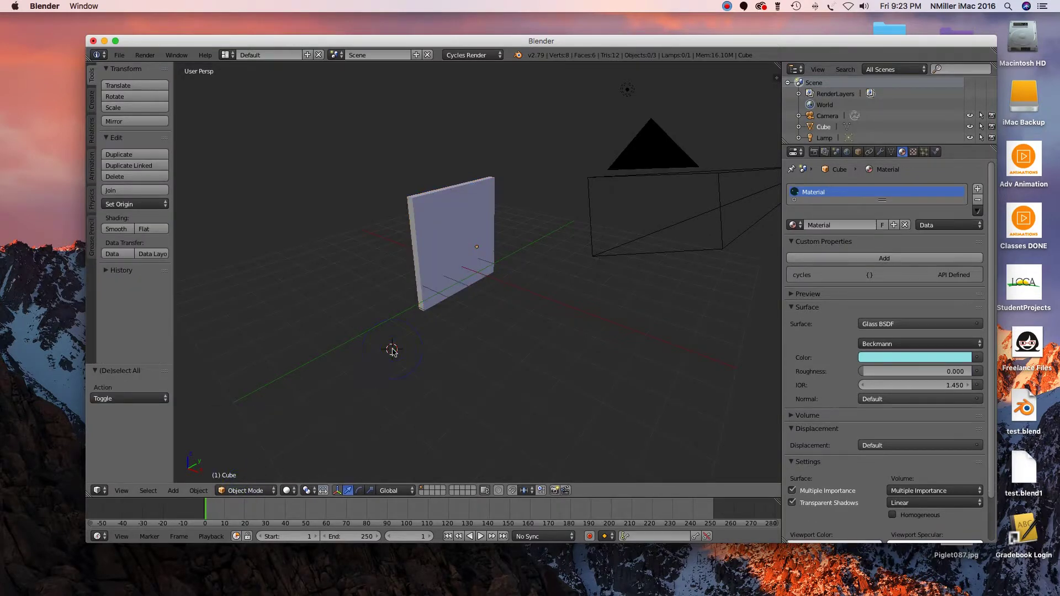
{"action": "key", "text": "shift+a"}
{"action": "mouse_move", "coordinate": [394, 349]}
{"action": "left_click", "coordinate": [423, 359]}
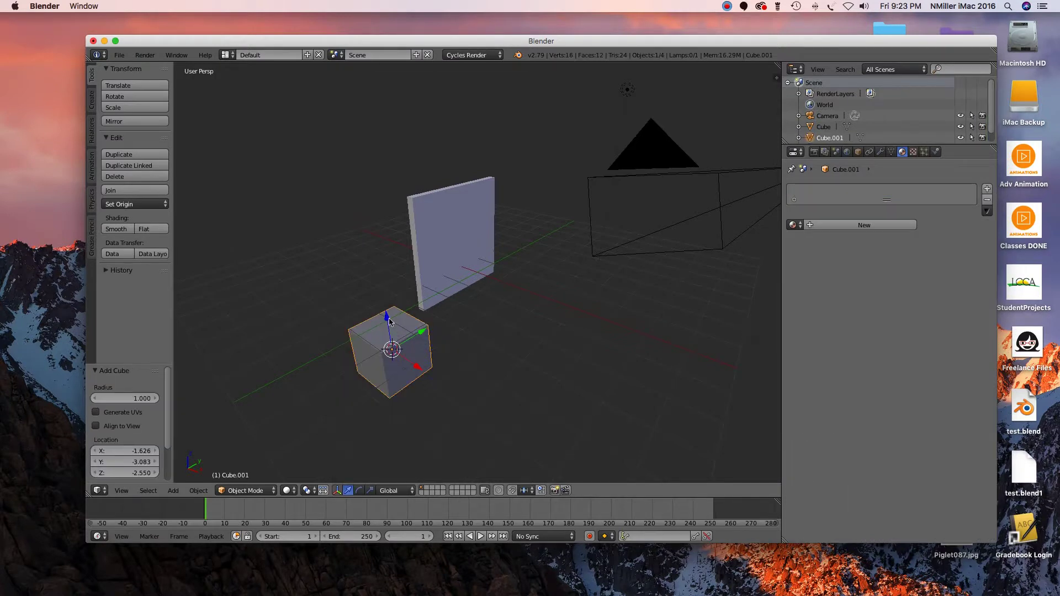
{"action": "left_click_drag", "start_coordinate": [389, 322], "coordinate": [390, 286]}
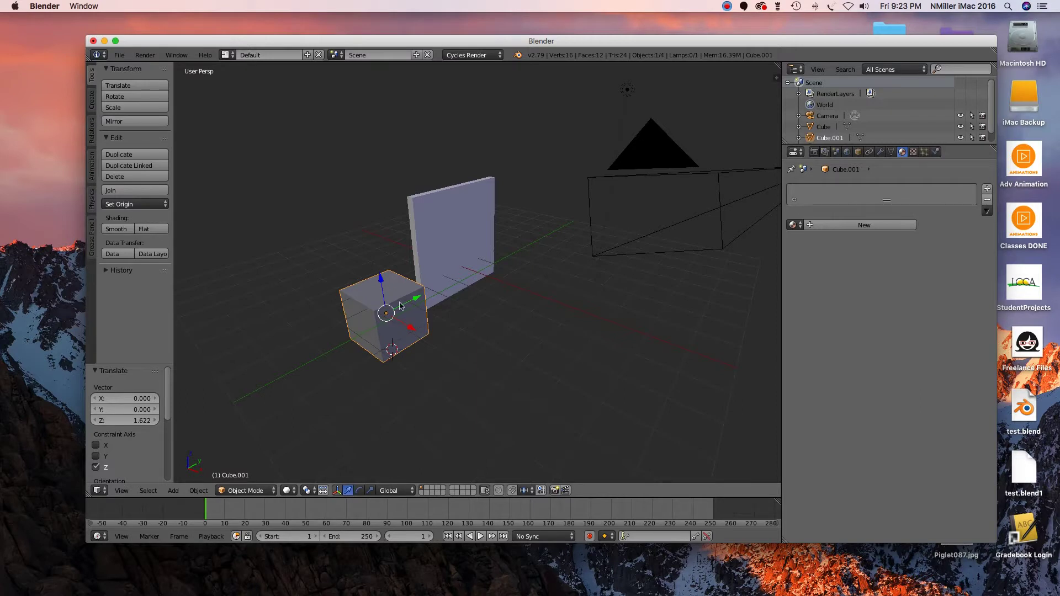
- Flatten the second cube into a thin slab by lowering its top face about 1.89 along Z, and return to Object Mode
{"action": "left_click", "coordinate": [246, 491]}
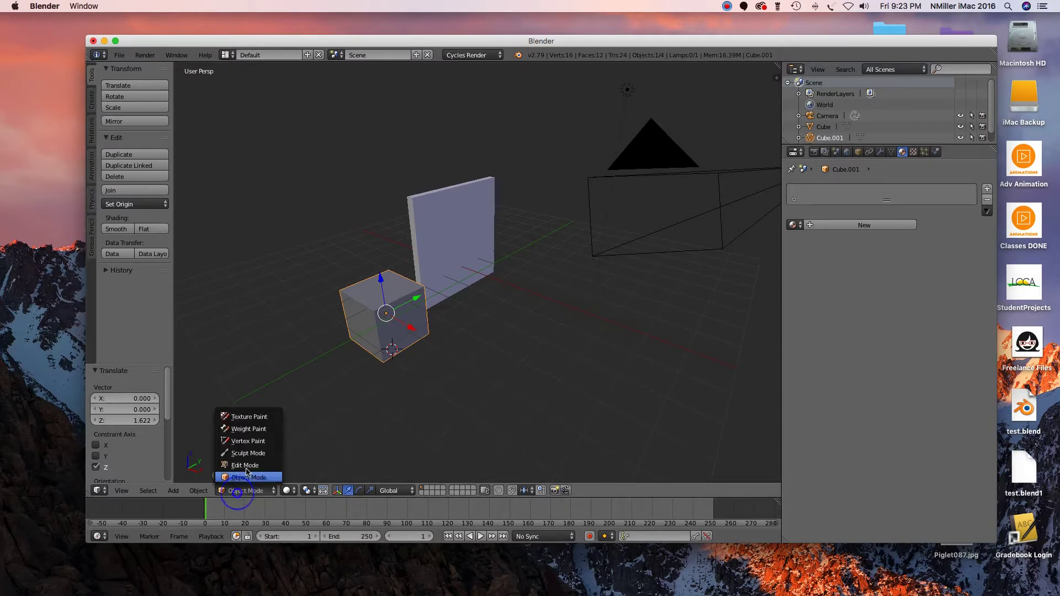
{"action": "left_click", "coordinate": [246, 466]}
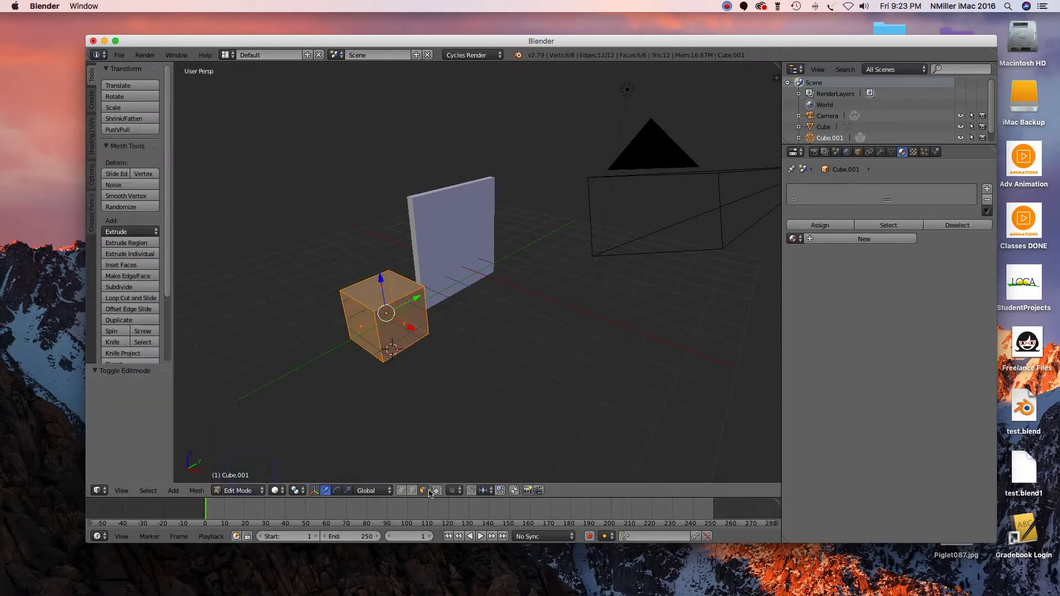
{"action": "key", "text": "a"}
{"action": "right_click", "coordinate": [381, 290]}
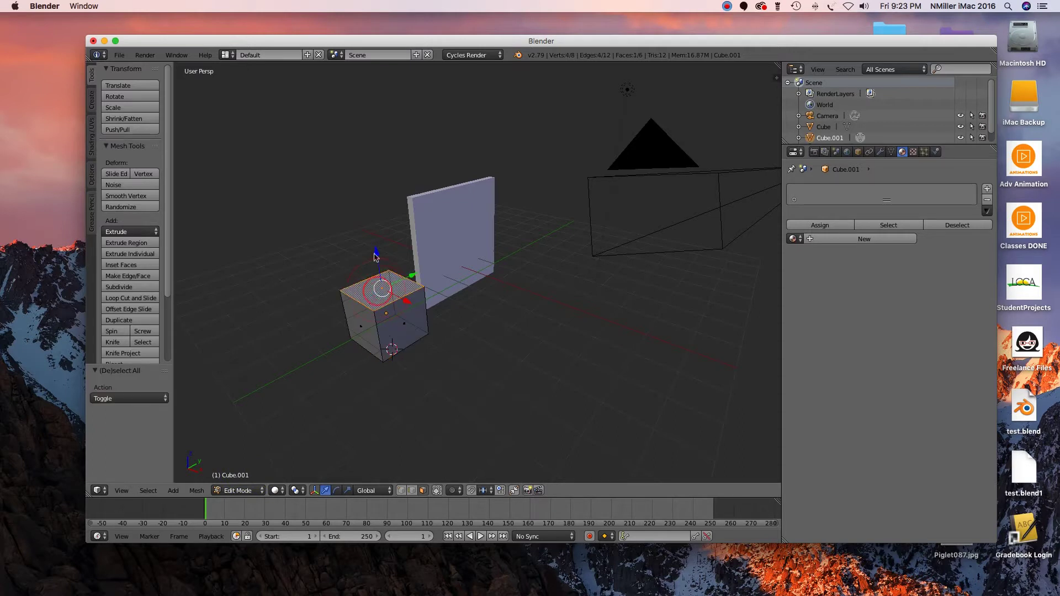
{"action": "left_click_drag", "start_coordinate": [378, 254], "coordinate": [381, 299]}
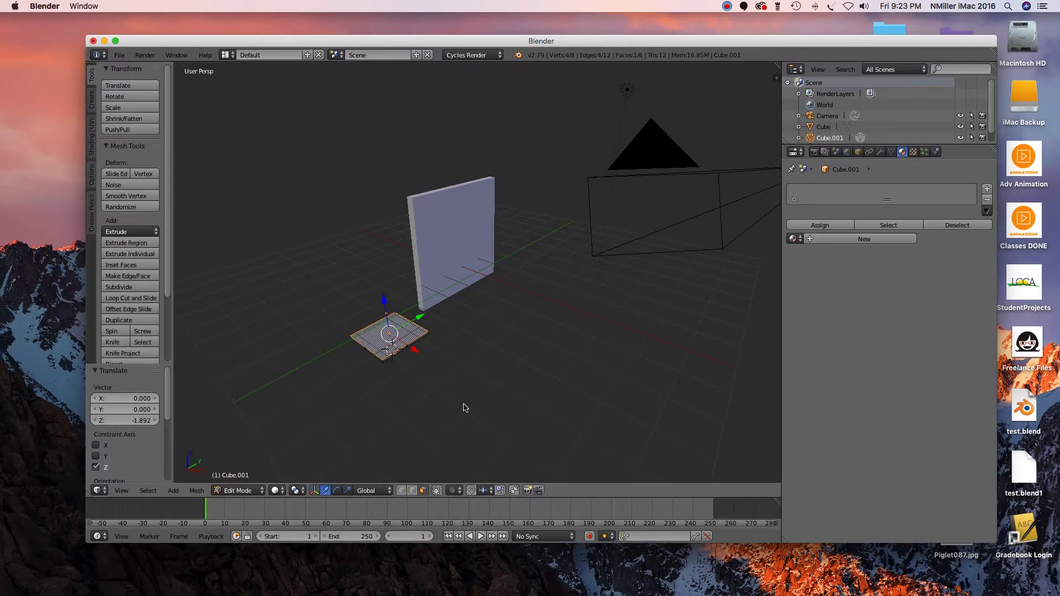
{"action": "key", "text": "a"}
{"action": "left_click", "coordinate": [247, 490]}
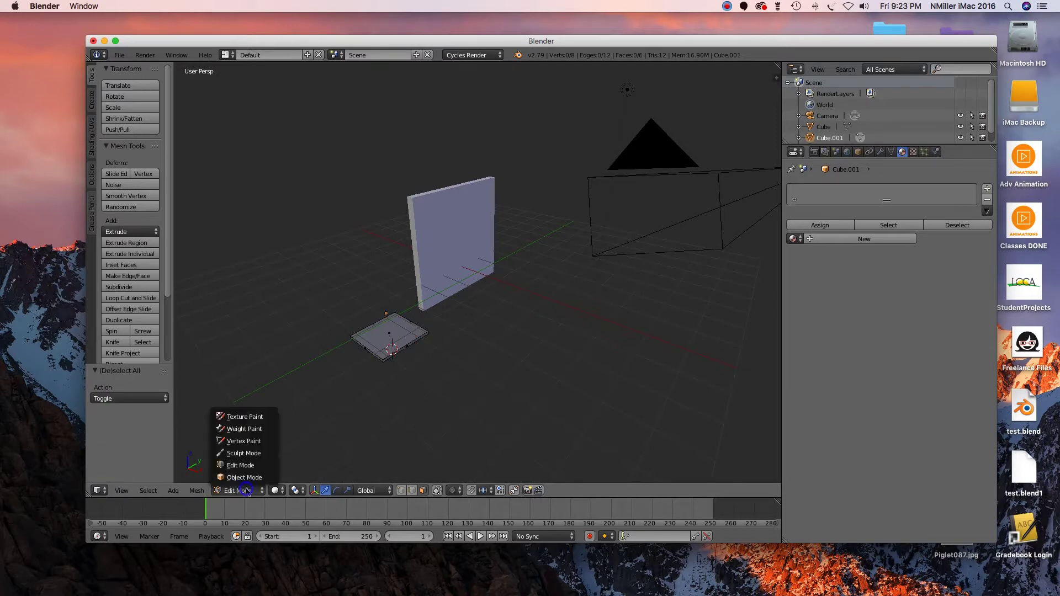
{"action": "left_click", "coordinate": [247, 476]}
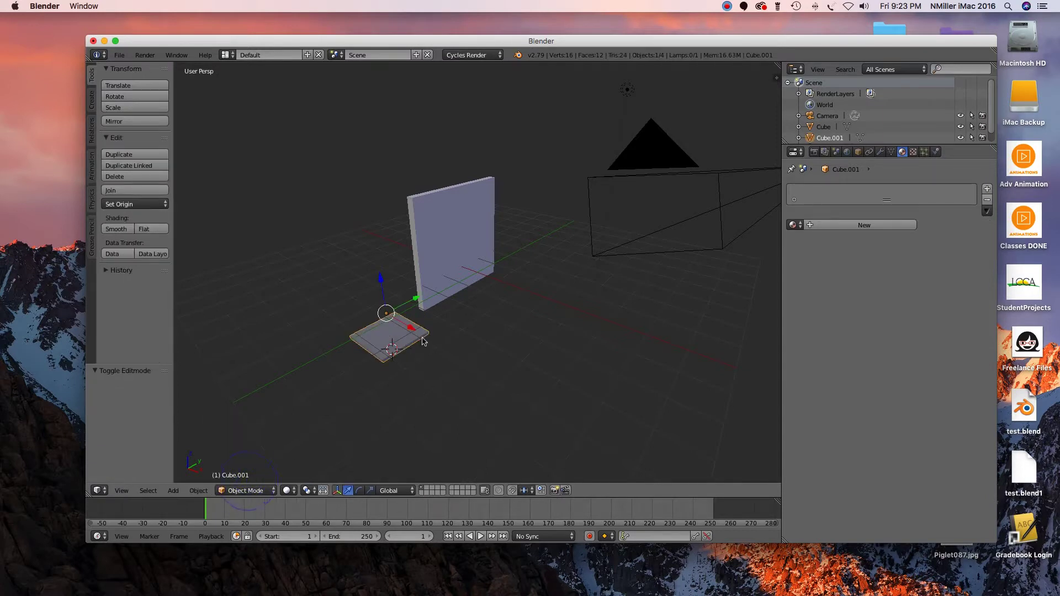
- Scale the slab uniformly by about 7.72 and move it beneath the upright panel as a floor
{"action": "key", "text": "s"}
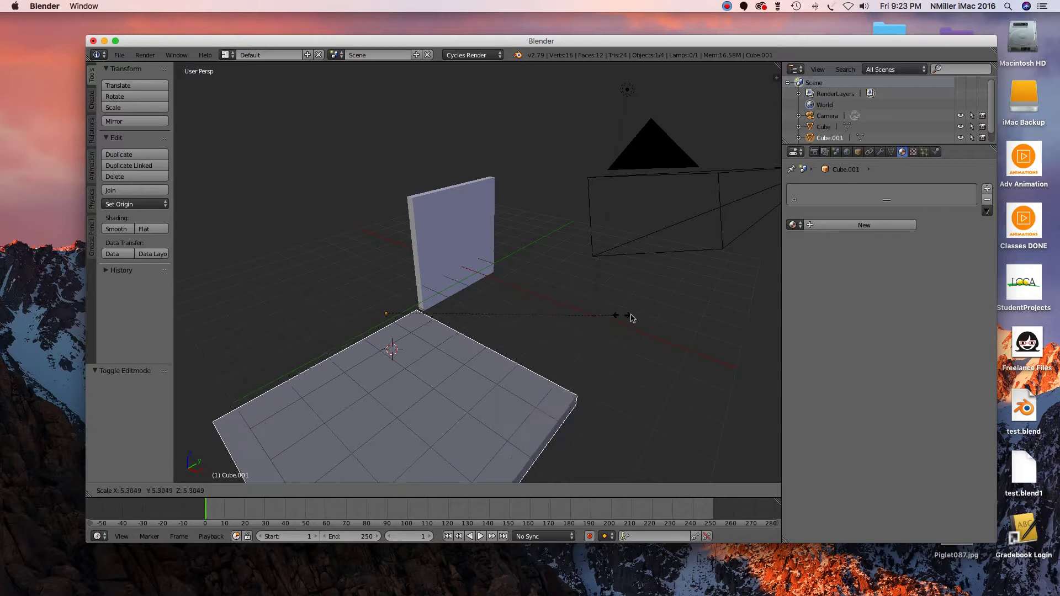
{"action": "left_click", "coordinate": [724, 308]}
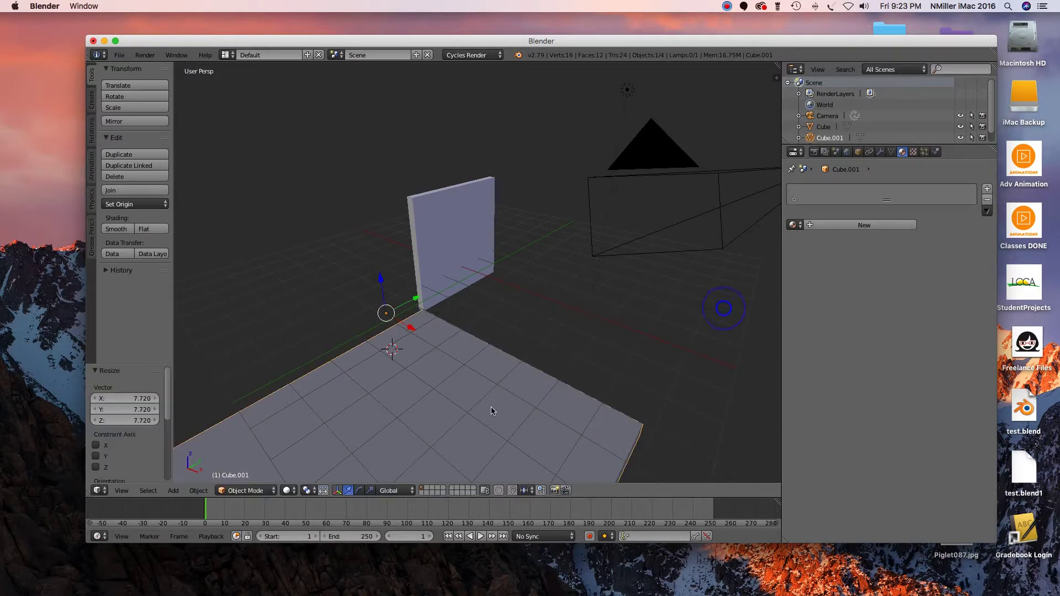
{"action": "left_click_drag", "start_coordinate": [382, 284], "coordinate": [493, 65]}
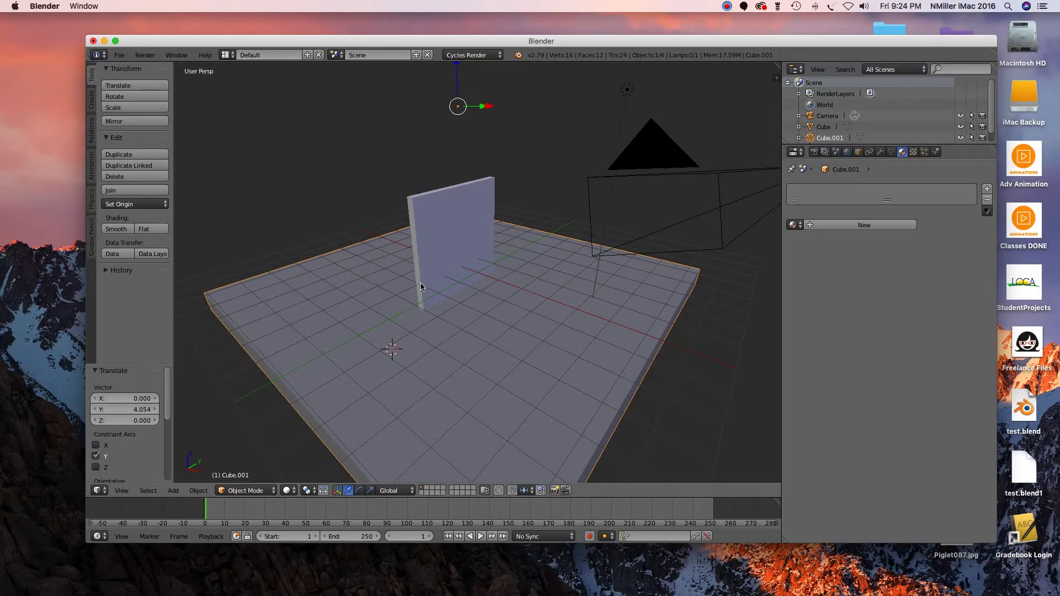
{"action": "key", "text": "a"}
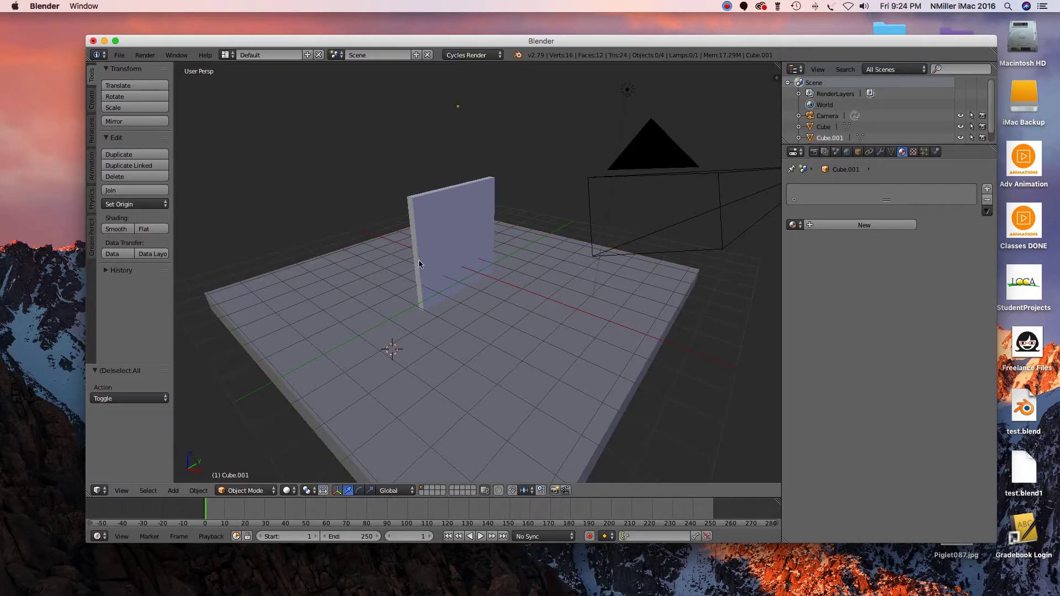
- Box-select all objects in the scene and raise them together about 1.37 along Z
{"action": "scroll", "coordinate": [402, 268], "scroll_direction": "down", "scroll_amount": 3}
{"action": "key", "text": "shift+a"}
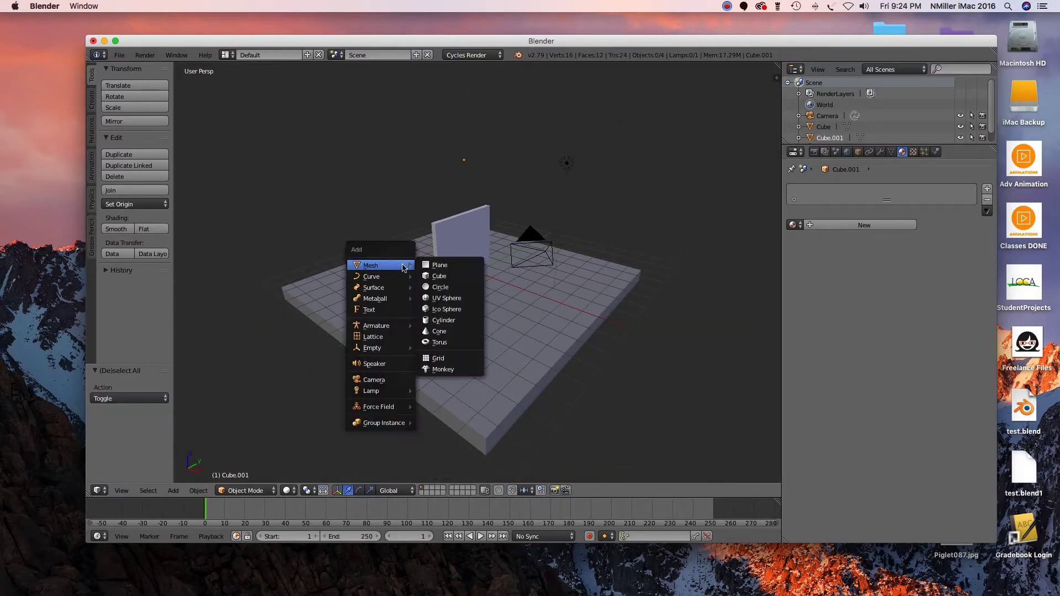
{"action": "left_click", "coordinate": [381, 222]}
{"action": "key", "text": "b"}
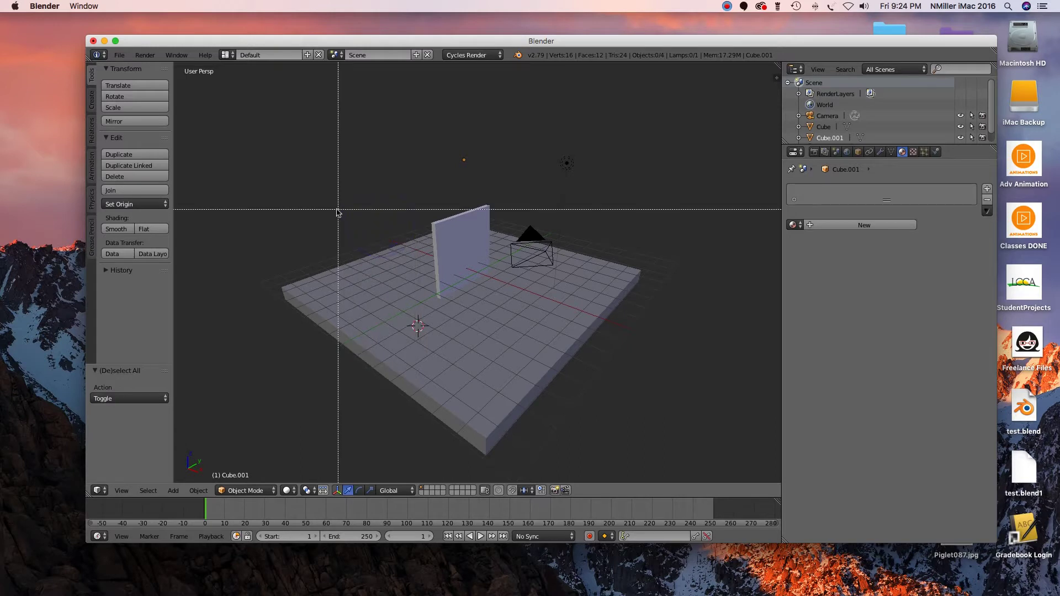
{"action": "left_click_drag", "start_coordinate": [297, 206], "coordinate": [670, 470]}
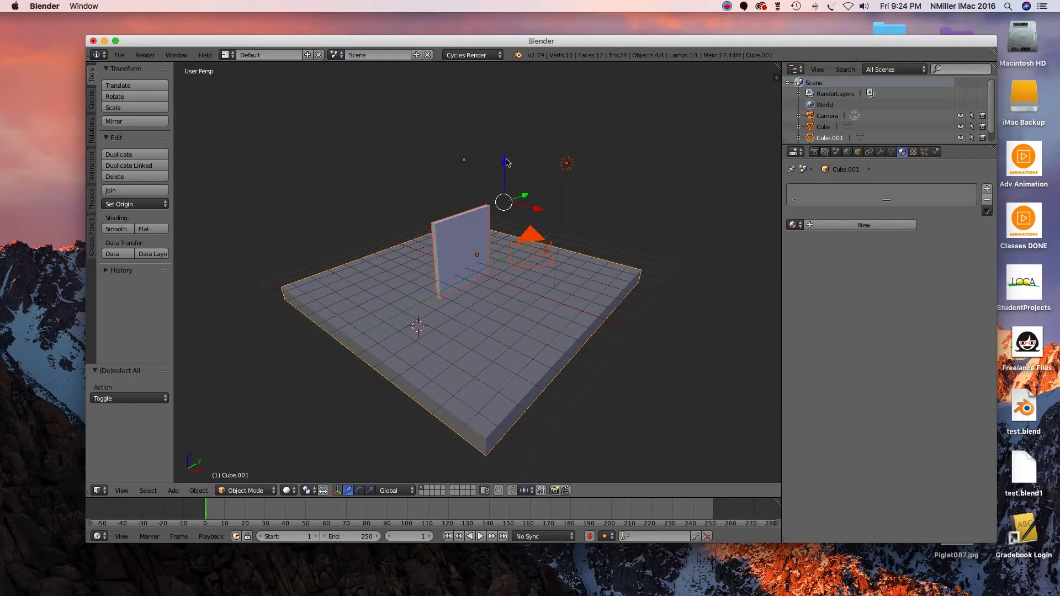
{"action": "left_click_drag", "start_coordinate": [506, 162], "coordinate": [505, 127]}
{"action": "middle_click_drag", "start_coordinate": [532, 272], "coordinate": [561, 307]}
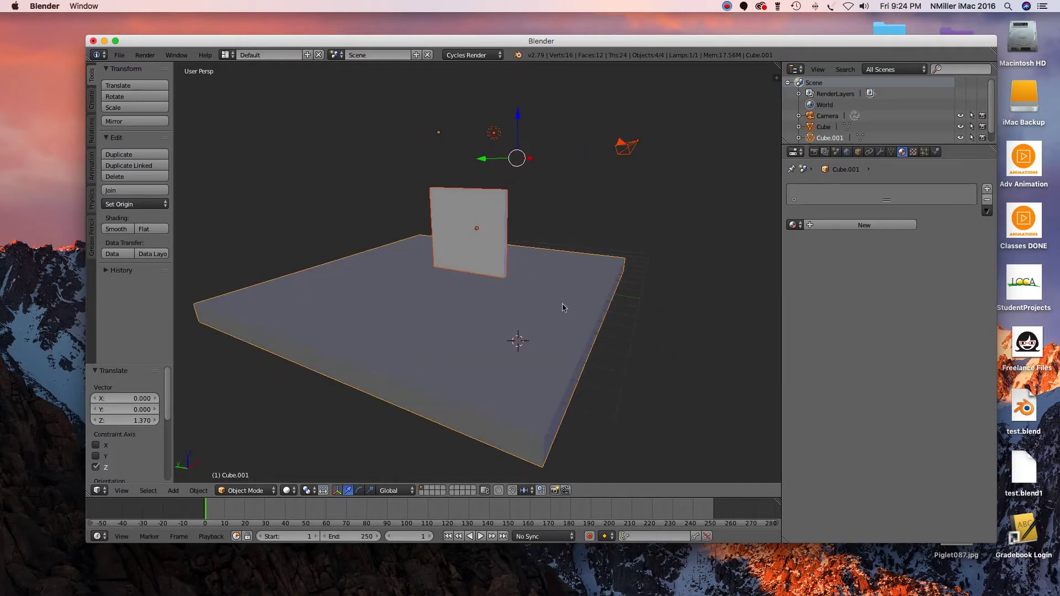
- Select only the lamp above the panel and change its type to Sun
{"action": "key", "text": "a"}
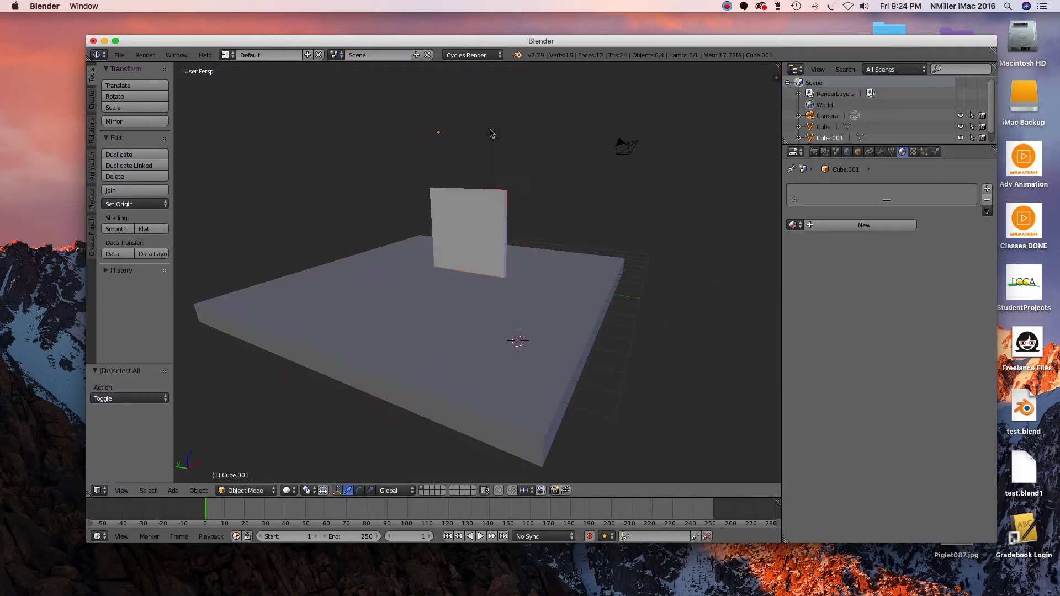
{"action": "right_click", "coordinate": [492, 132]}
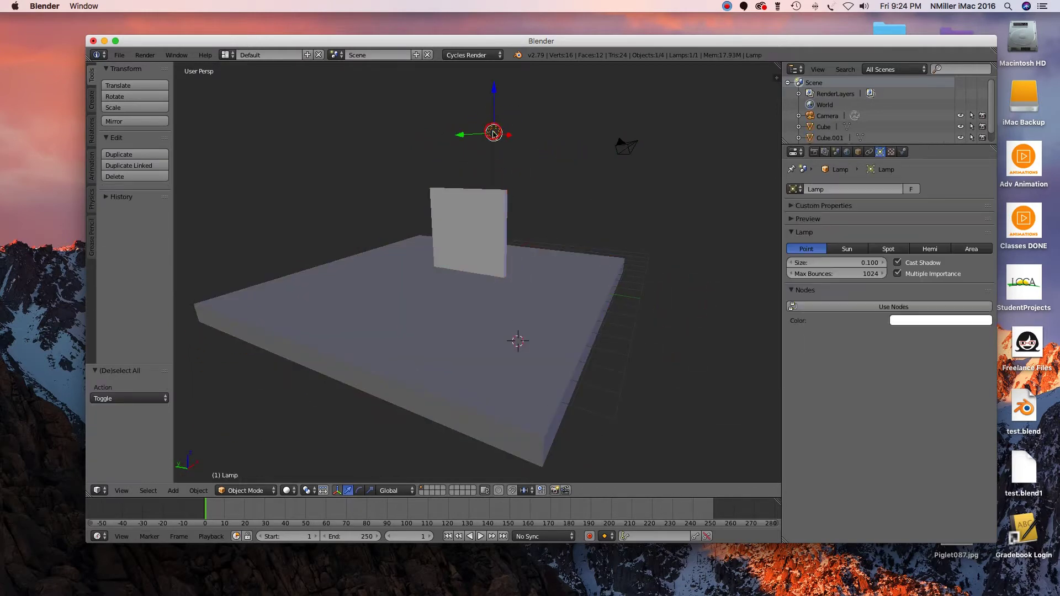
{"action": "left_click", "coordinate": [854, 250]}
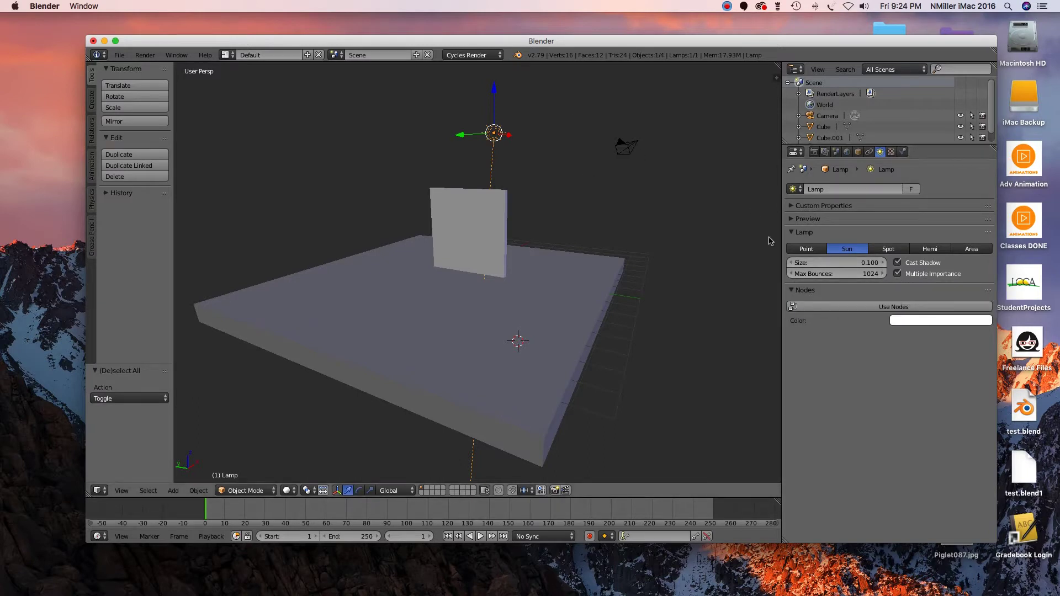
- Preview the sunlit scene in Rendered shading under Blender Render, and return to Solid shading and Cycles Render
{"action": "left_click", "coordinate": [472, 55]}
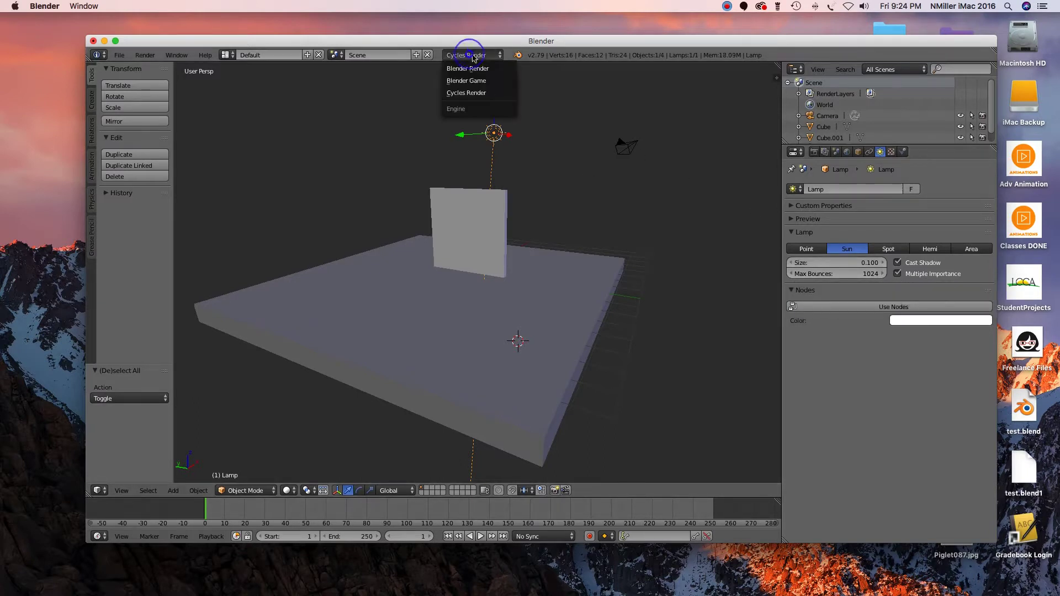
{"action": "left_click", "coordinate": [468, 68]}
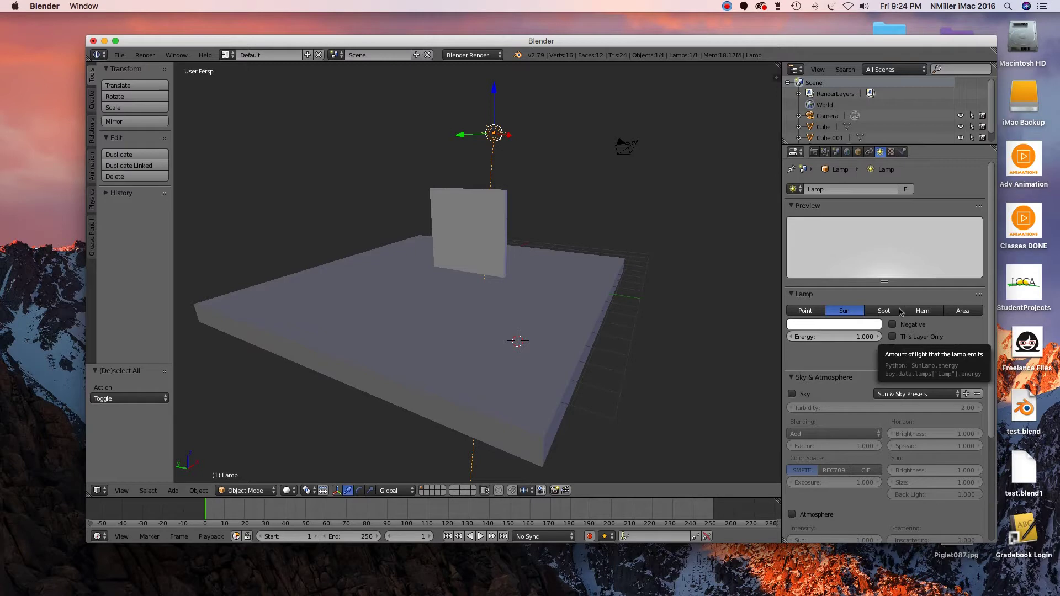
{"action": "left_click", "coordinate": [288, 491]}
{"action": "left_click", "coordinate": [312, 418]}
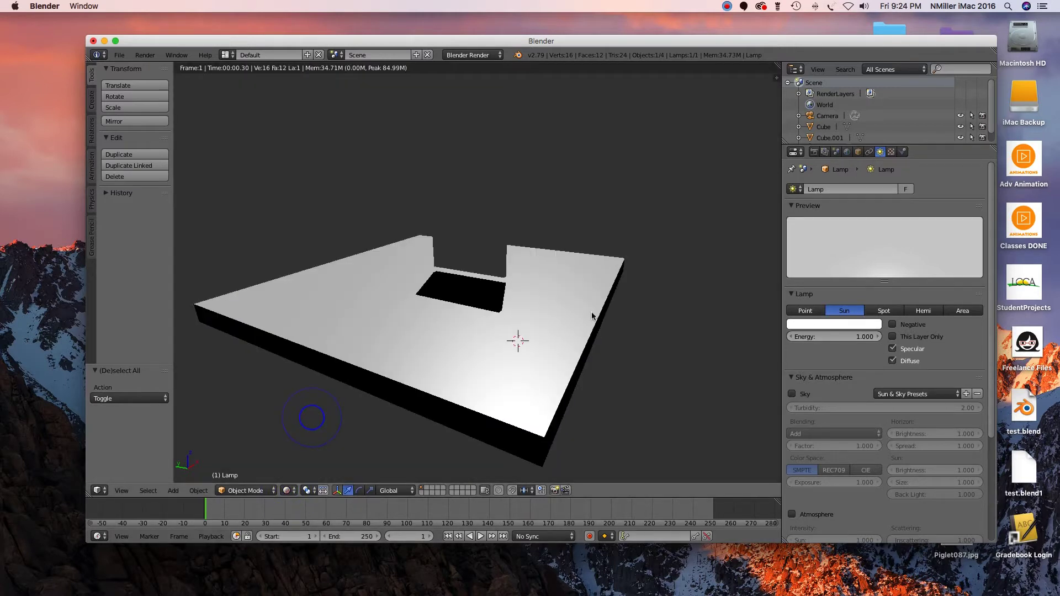
{"action": "mouse_move", "coordinate": [647, 324]}
{"action": "middle_mouse_down"}
{"action": "mouse_move", "coordinate": [548, 327]}
{"action": "mouse_move", "coordinate": [640, 327]}
{"action": "middle_mouse_up"}
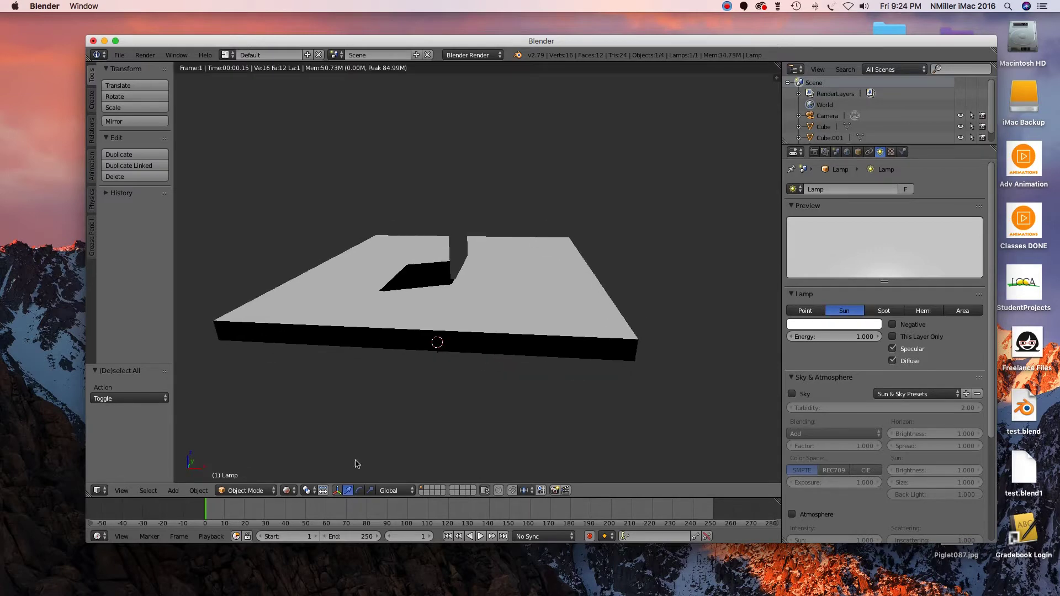
{"action": "left_click", "coordinate": [287, 491]}
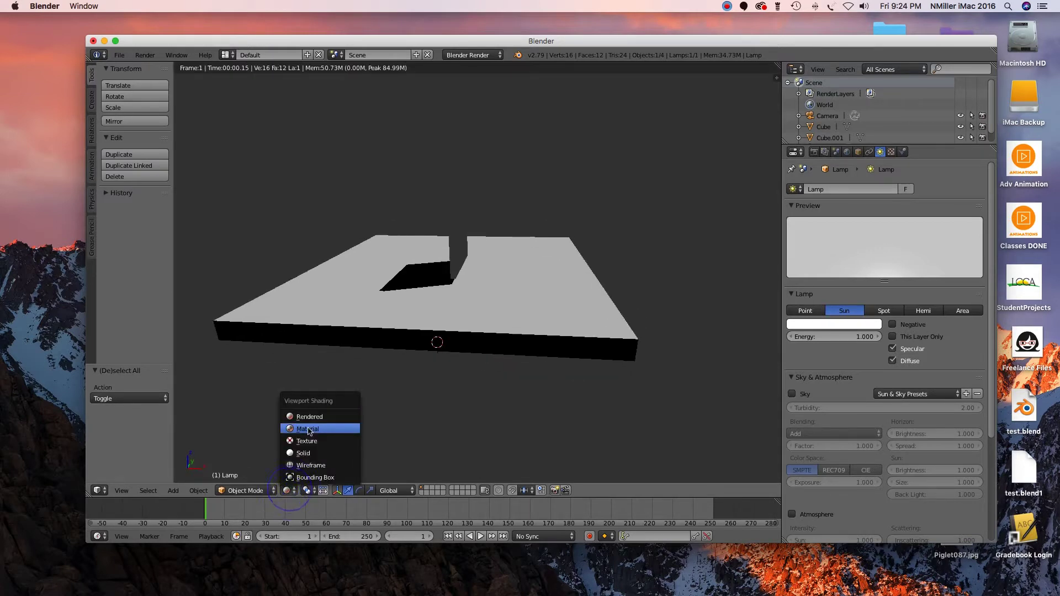
{"action": "left_click", "coordinate": [307, 452]}
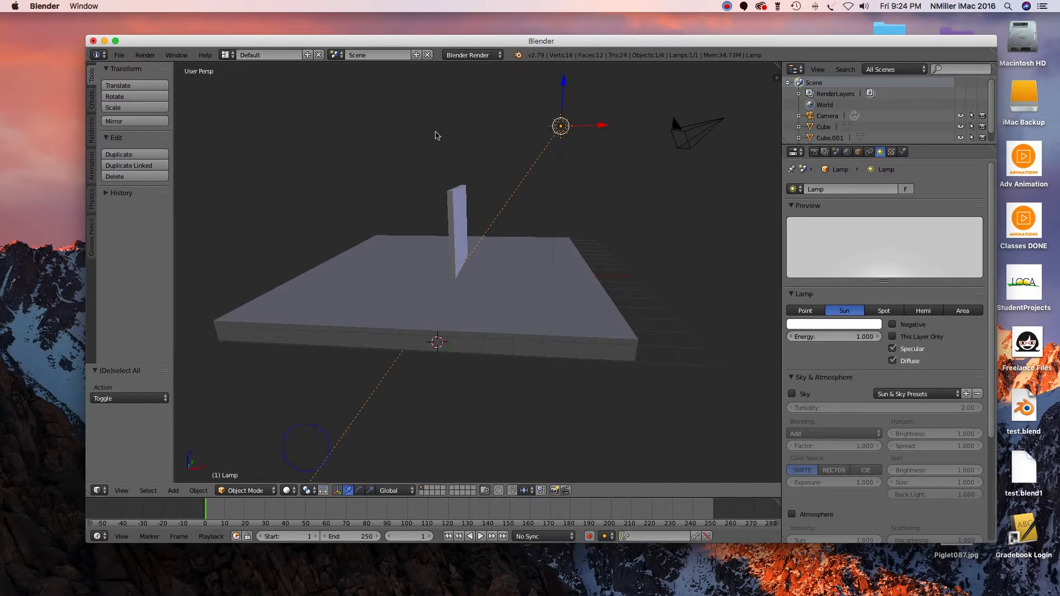
{"action": "left_click", "coordinate": [483, 54]}
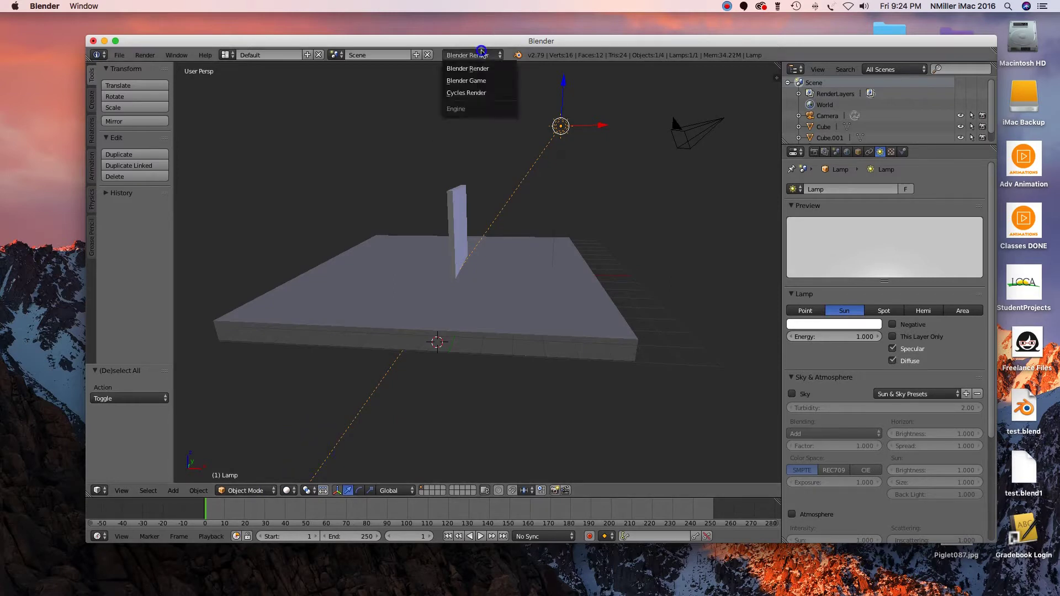
{"action": "left_click", "coordinate": [489, 94]}
- Select the upright glass panel, show the viewport in Rendered shading, and inspect the glass and its shadow
{"action": "middle_click_drag", "start_coordinate": [539, 305], "coordinate": [469, 234]}
{"action": "right_click", "coordinate": [469, 234]}
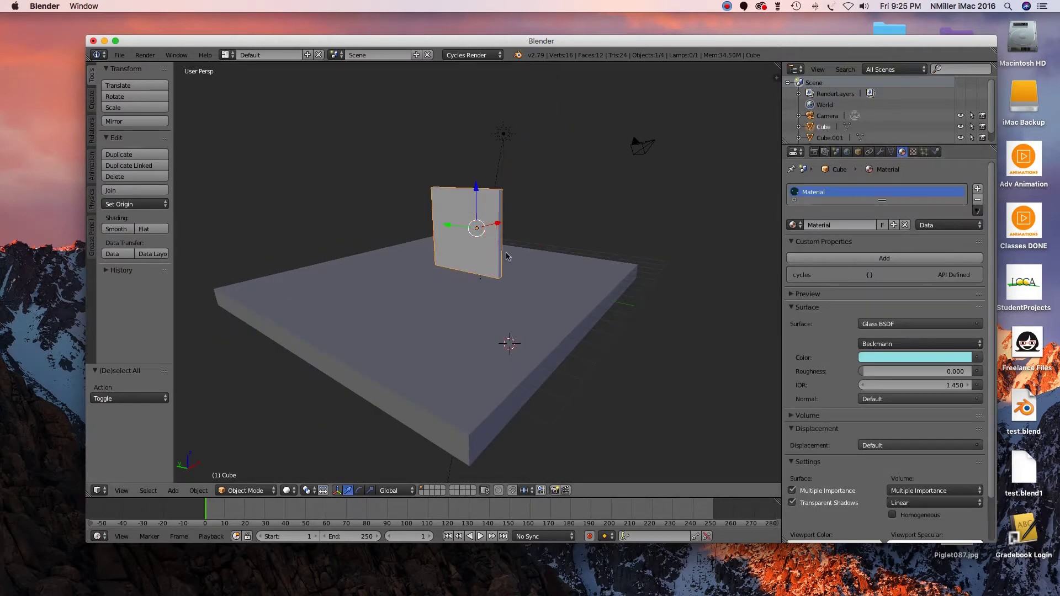
{"action": "middle_click_drag", "start_coordinate": [497, 254], "coordinate": [424, 254]}
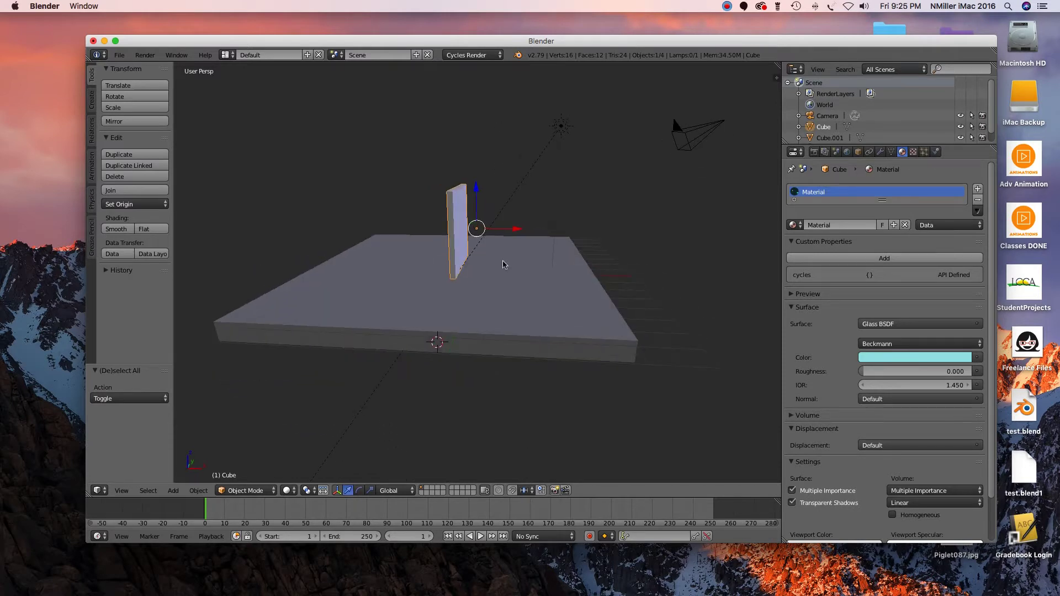
{"action": "left_click", "coordinate": [287, 490]}
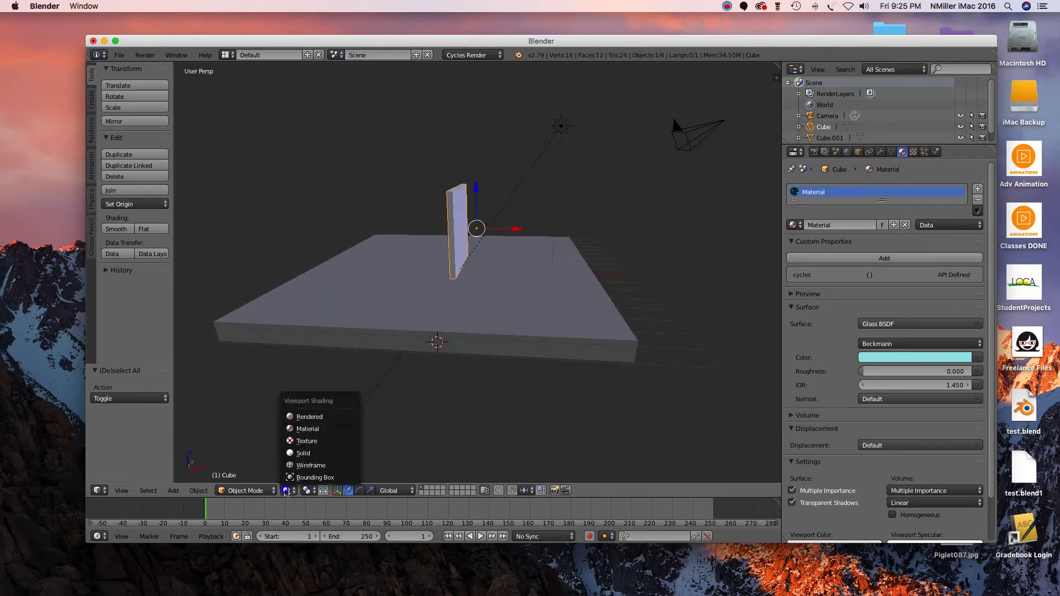
{"action": "left_click", "coordinate": [304, 418]}
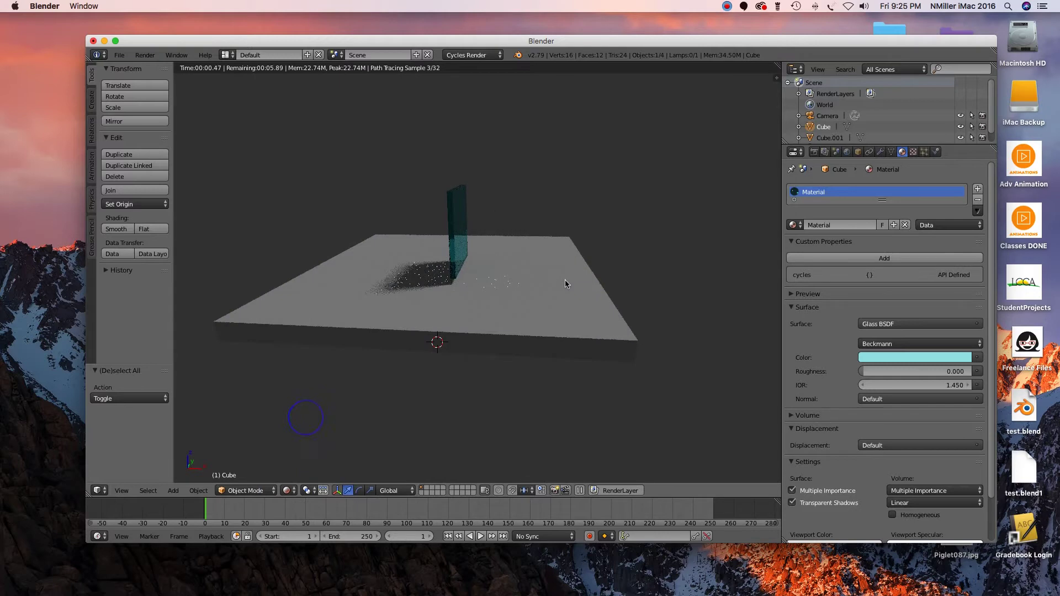
{"action": "mouse_move", "coordinate": [565, 280]}
{"action": "middle_mouse_down"}
{"action": "mouse_move", "coordinate": [502, 284]}
{"action": "mouse_move", "coordinate": [611, 275]}
{"action": "middle_mouse_up"}
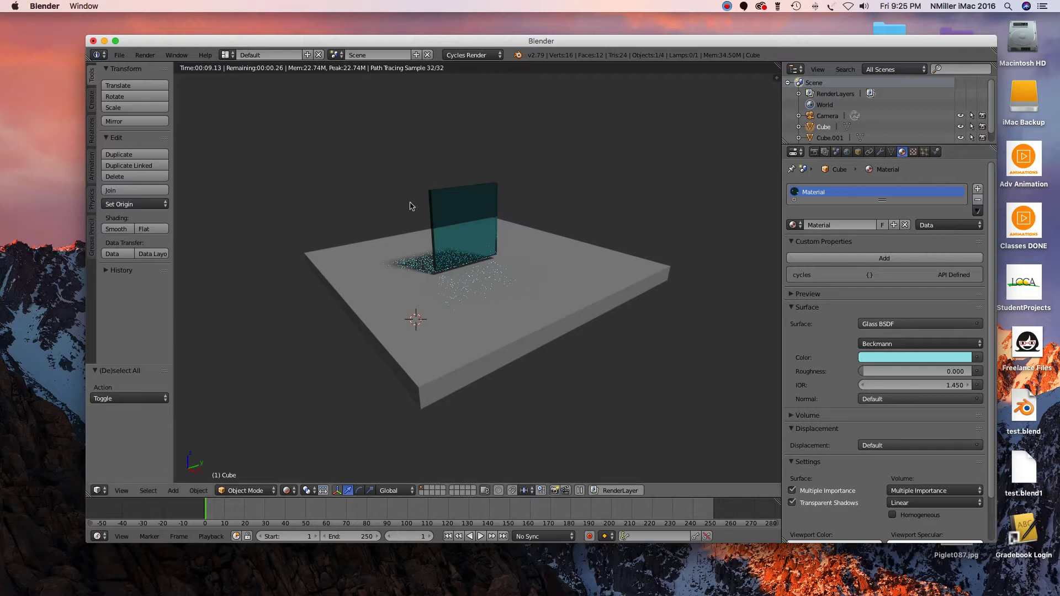
{"action": "middle_click_drag", "start_coordinate": [553, 273], "coordinate": [525, 277]}
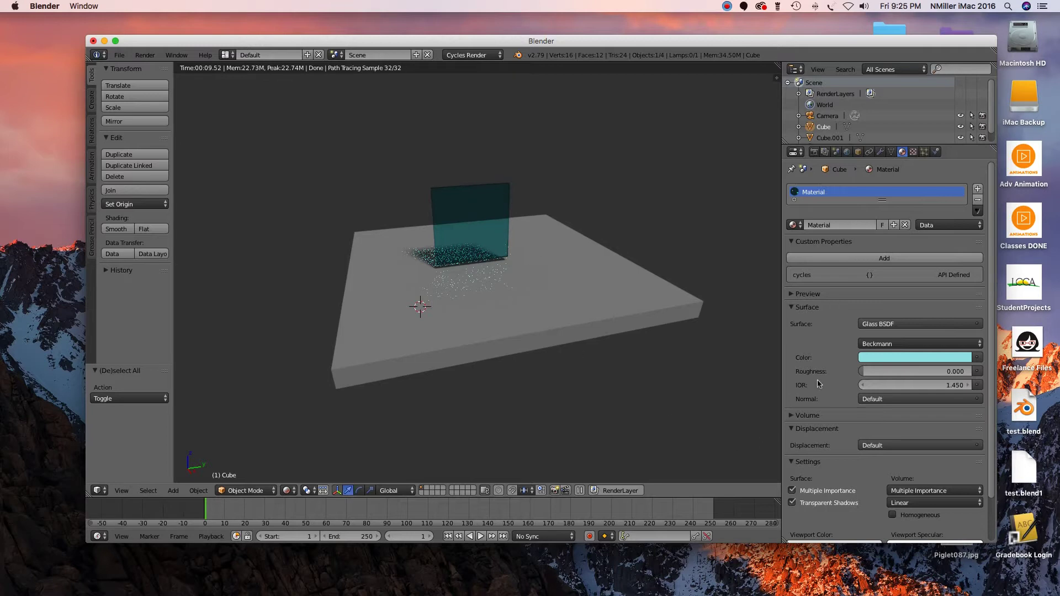
- Try Normal and Mapping nodes on the Normal input of the panel's glass material, ending on Normal
{"action": "left_click", "coordinate": [888, 400]}
{"action": "left_click", "coordinate": [900, 403]}
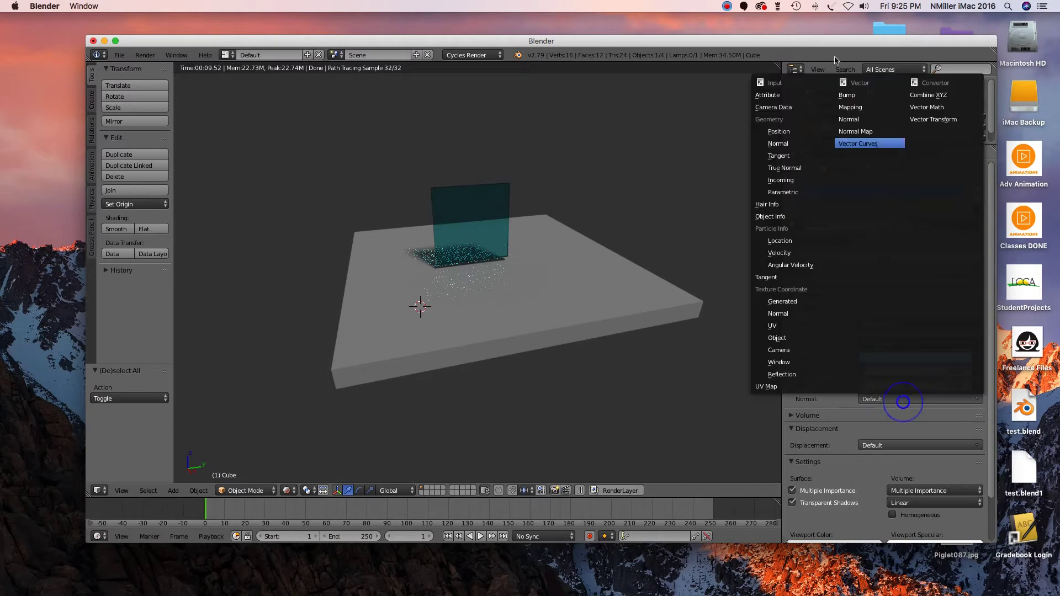
{"action": "left_click", "coordinate": [849, 120]}
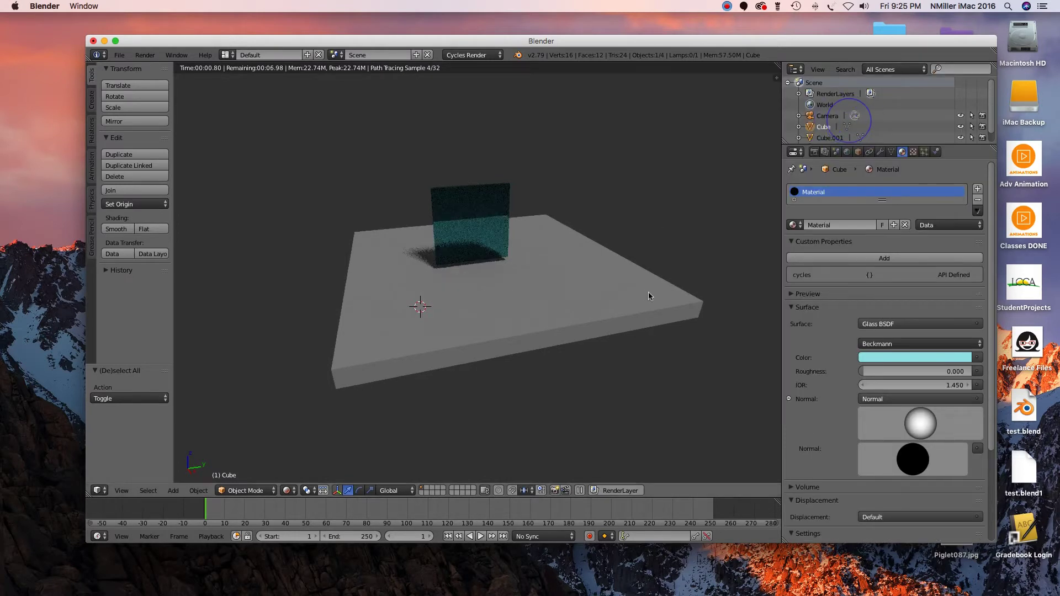
{"action": "left_click", "coordinate": [890, 399]}
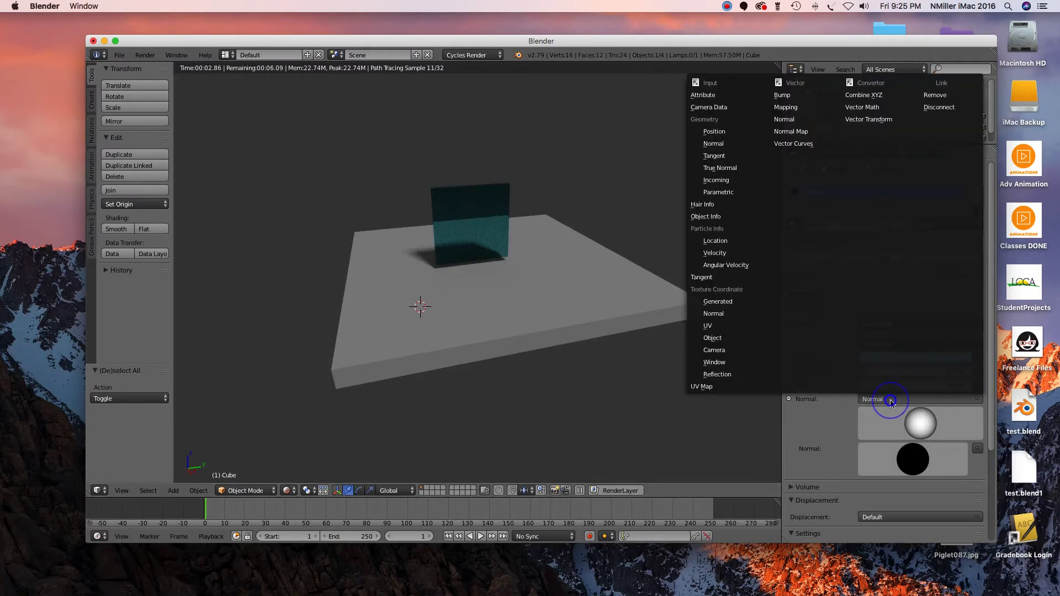
{"action": "left_click", "coordinate": [786, 107]}
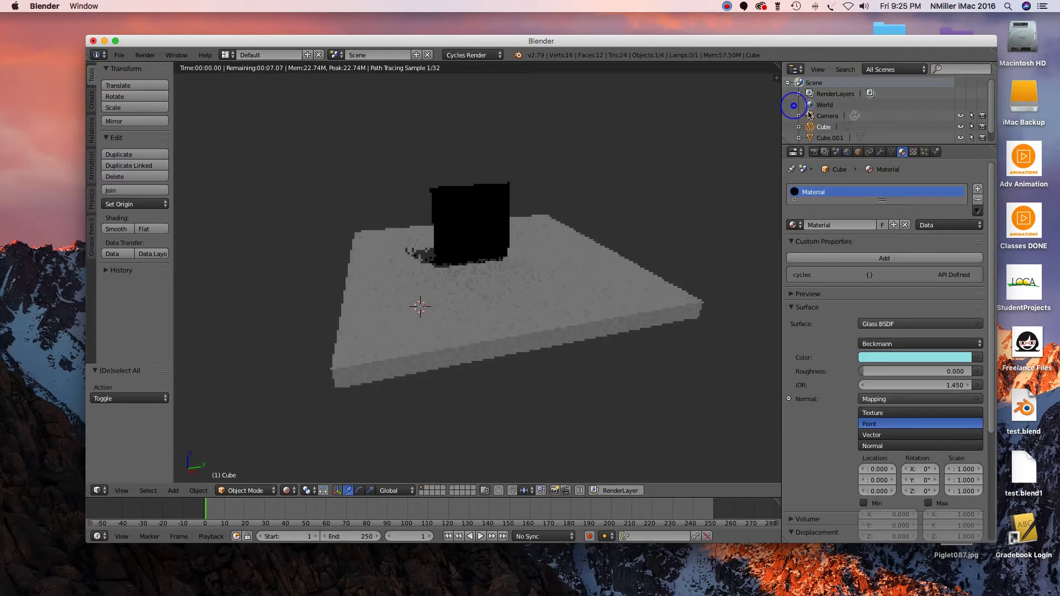
{"action": "left_click", "coordinate": [890, 400]}
{"action": "left_click", "coordinate": [790, 119]}
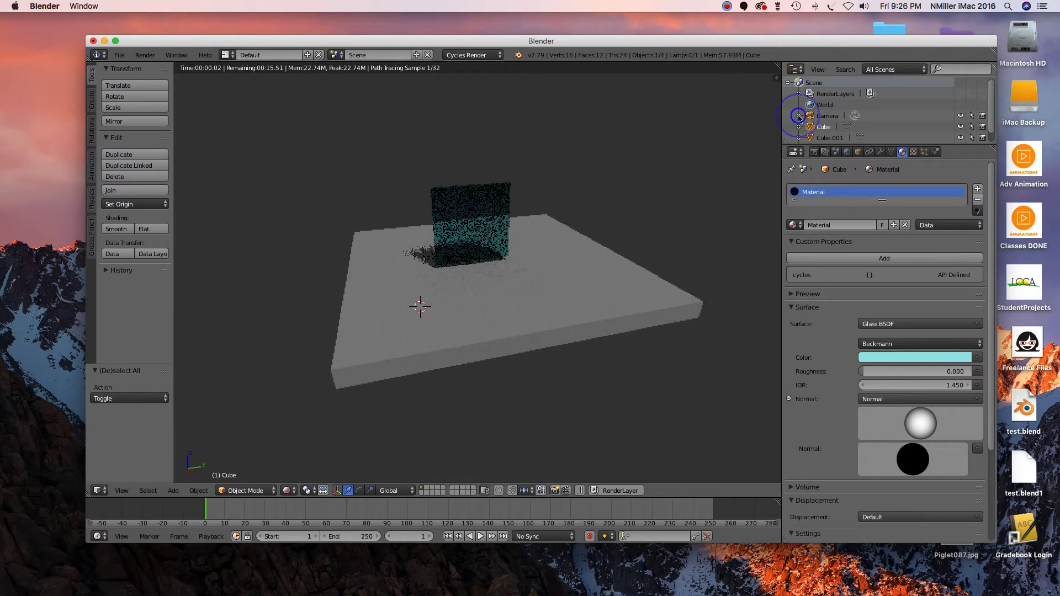
- Place the 3D cursor just off the slab's front edge and set the glass material's Normal input to Normal Map
{"action": "left_click", "coordinate": [608, 365]}
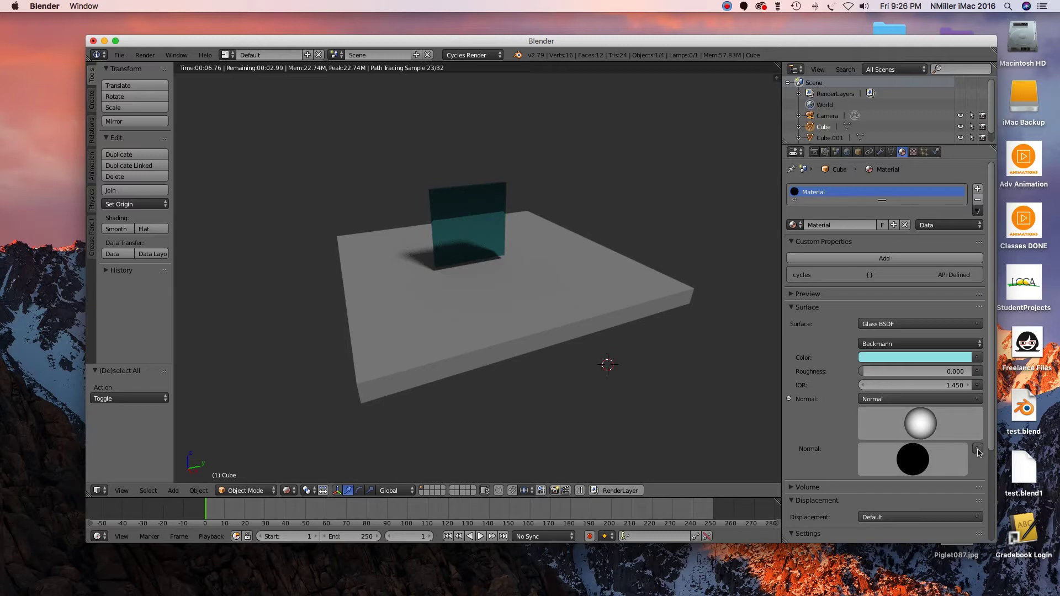
{"action": "left_click", "coordinate": [977, 401]}
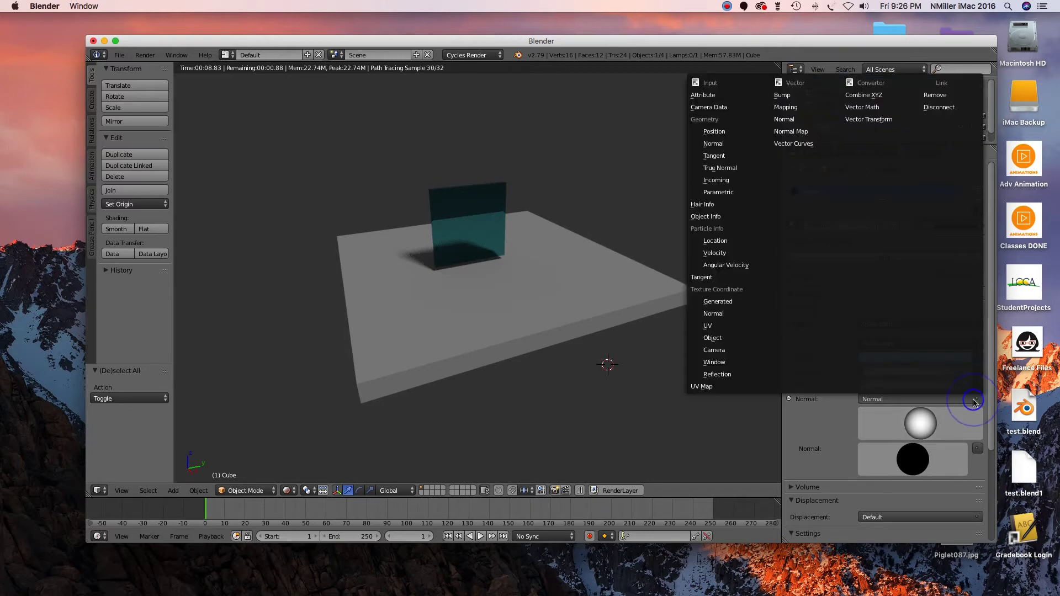
{"action": "left_click", "coordinate": [791, 131]}
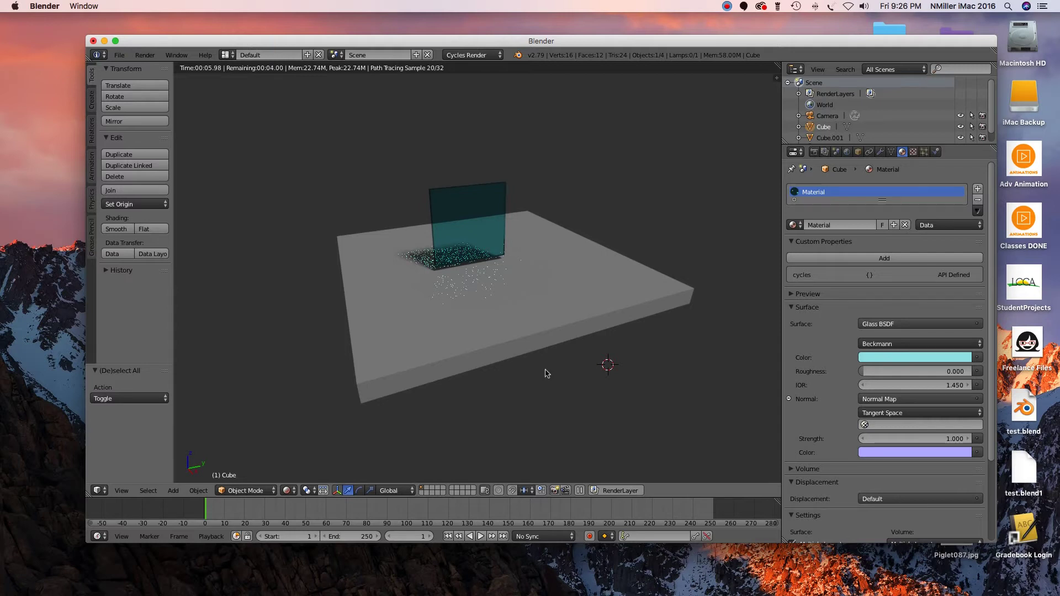
{"action": "middle_click_drag", "start_coordinate": [545, 373], "coordinate": [521, 267]}
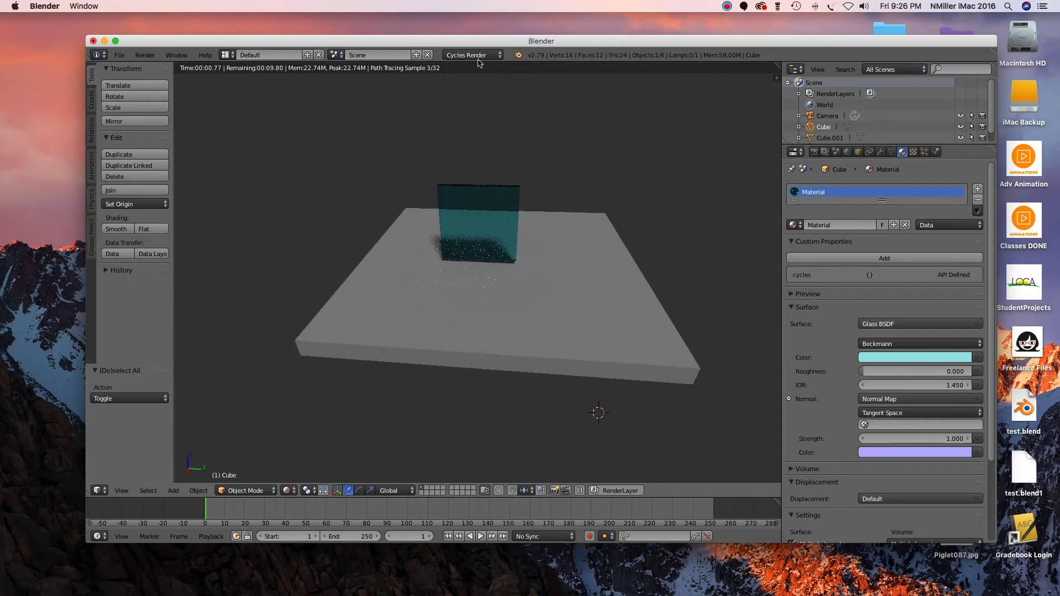
- Compare the rendered panel and its shadow under Blender Render and Cycles Render, finishing in Cycles Render
{"action": "left_click", "coordinate": [477, 56]}
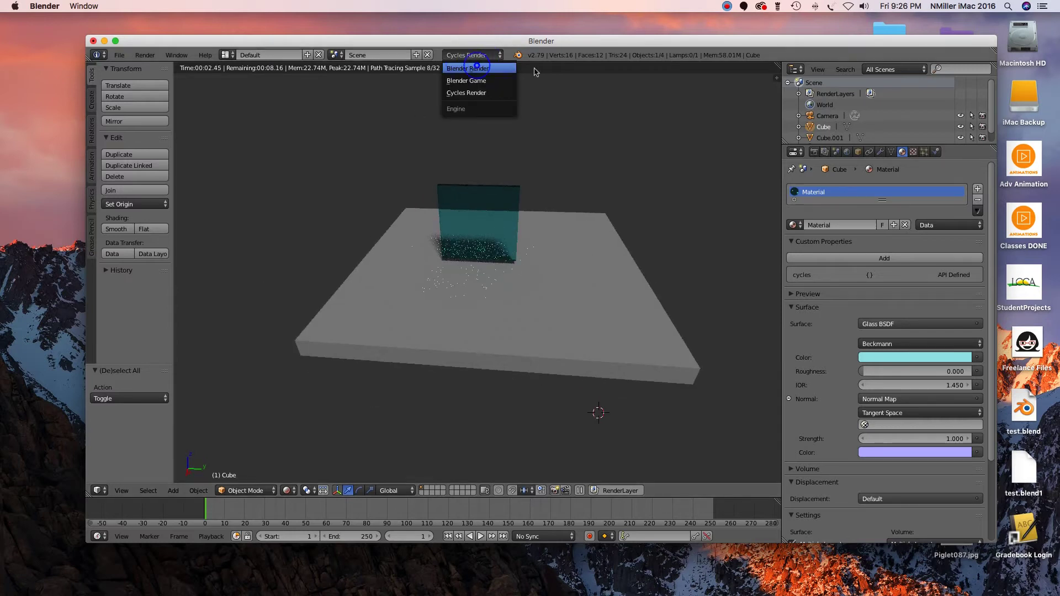
{"action": "left_click", "coordinate": [476, 65]}
{"action": "middle_click_drag", "start_coordinate": [575, 266], "coordinate": [561, 187]}
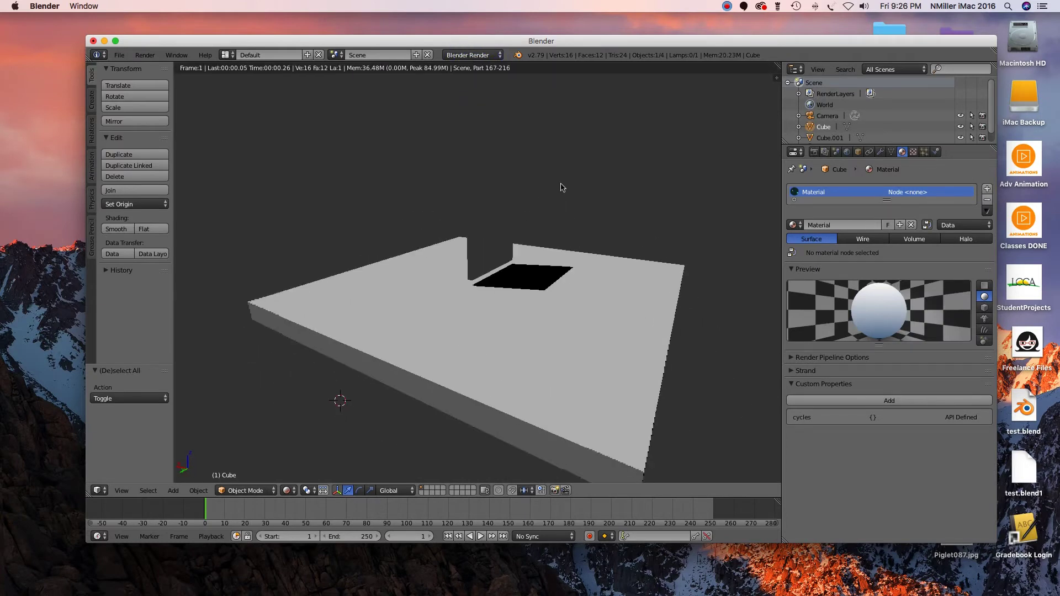
{"action": "left_click", "coordinate": [473, 55]}
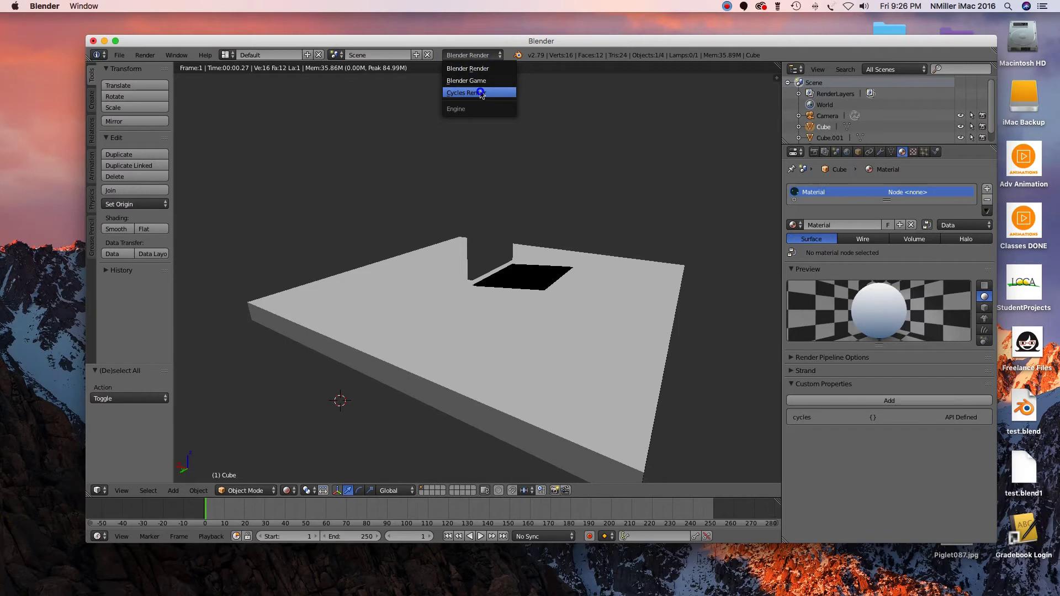
{"action": "left_click", "coordinate": [477, 91]}
{"action": "middle_click_drag", "start_coordinate": [672, 182], "coordinate": [639, 182]}
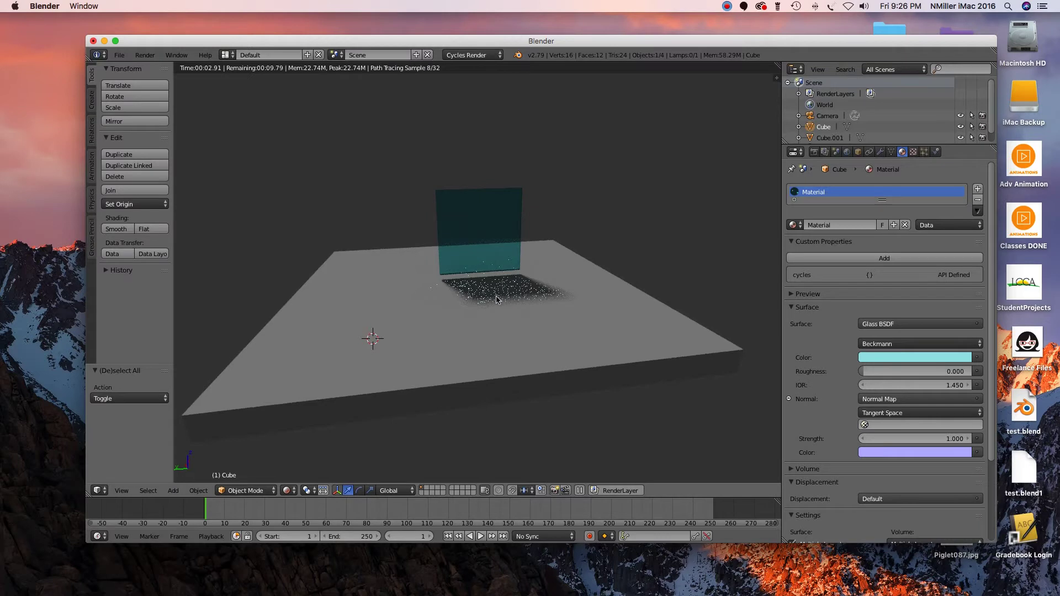
{"action": "middle_click_drag", "start_coordinate": [540, 301], "coordinate": [519, 301]}
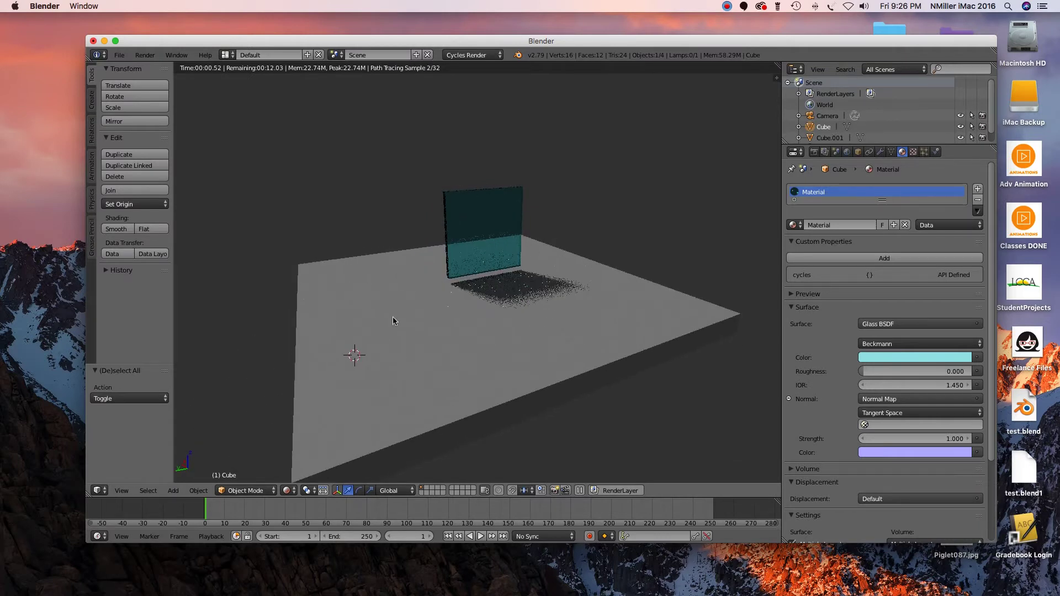
{"action": "middle_click_drag", "start_coordinate": [393, 316], "coordinate": [426, 286]}
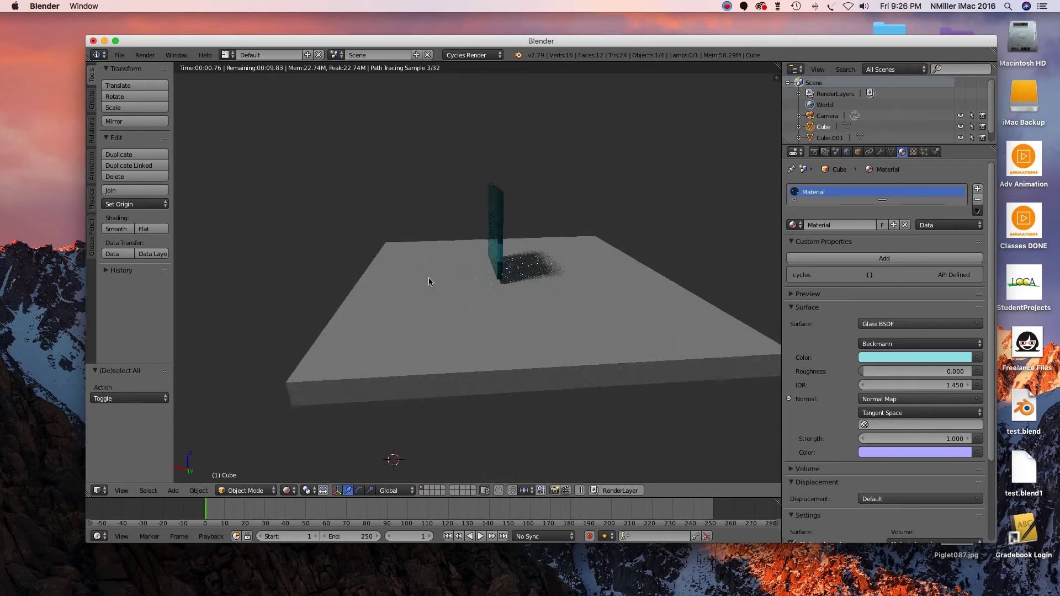
- Add a cylinder mesh at the 3D cursor and set the viewport to Solid shading
{"action": "key", "text": "shift+a"}
{"action": "mouse_move", "coordinate": [430, 281]}
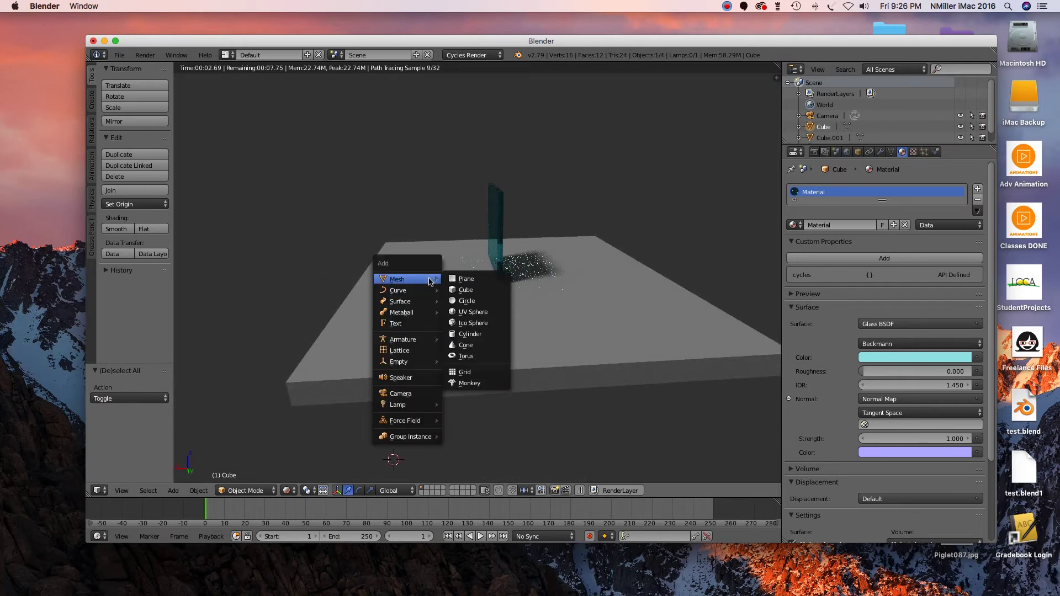
{"action": "left_click", "coordinate": [470, 334]}
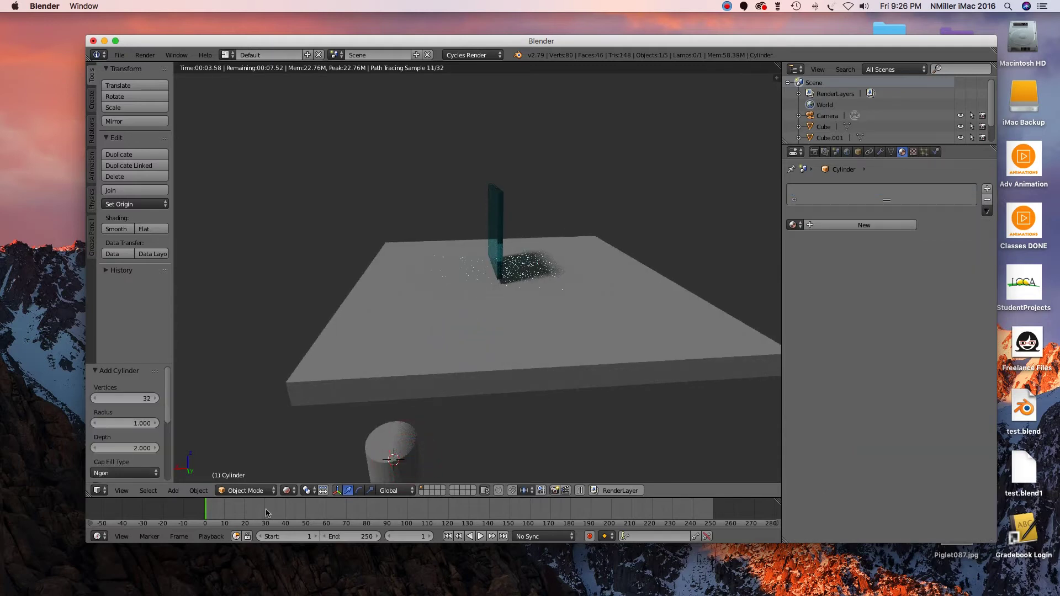
{"action": "left_click", "coordinate": [288, 490]}
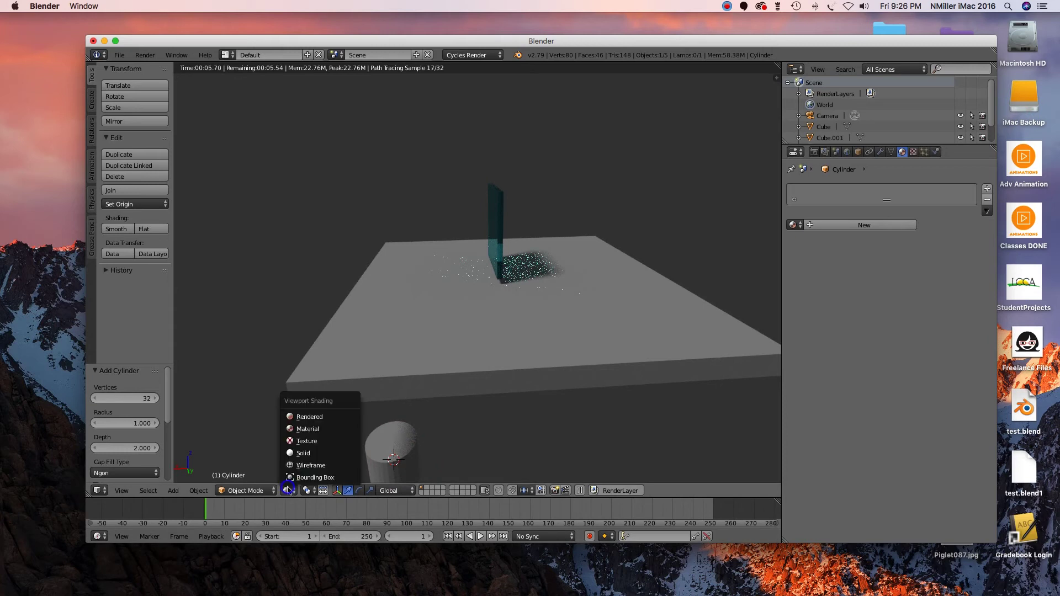
{"action": "left_click", "coordinate": [301, 453]}
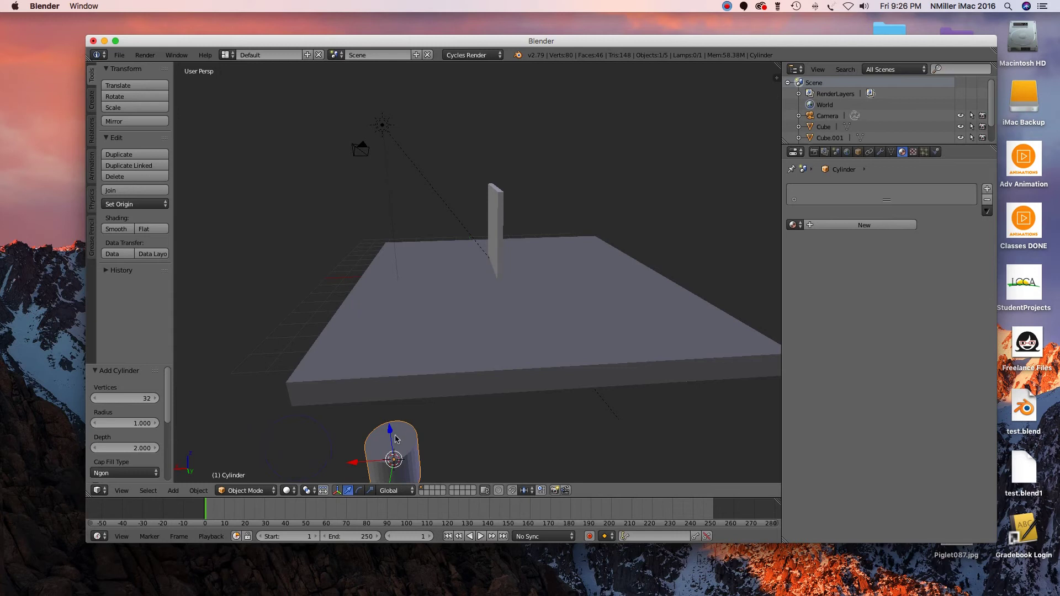
- Move the cylinder to the slab's far end behind the glass panel, about -2.8 along X and -6.4 along Y
{"action": "left_click_drag", "start_coordinate": [391, 436], "coordinate": [355, 287]}
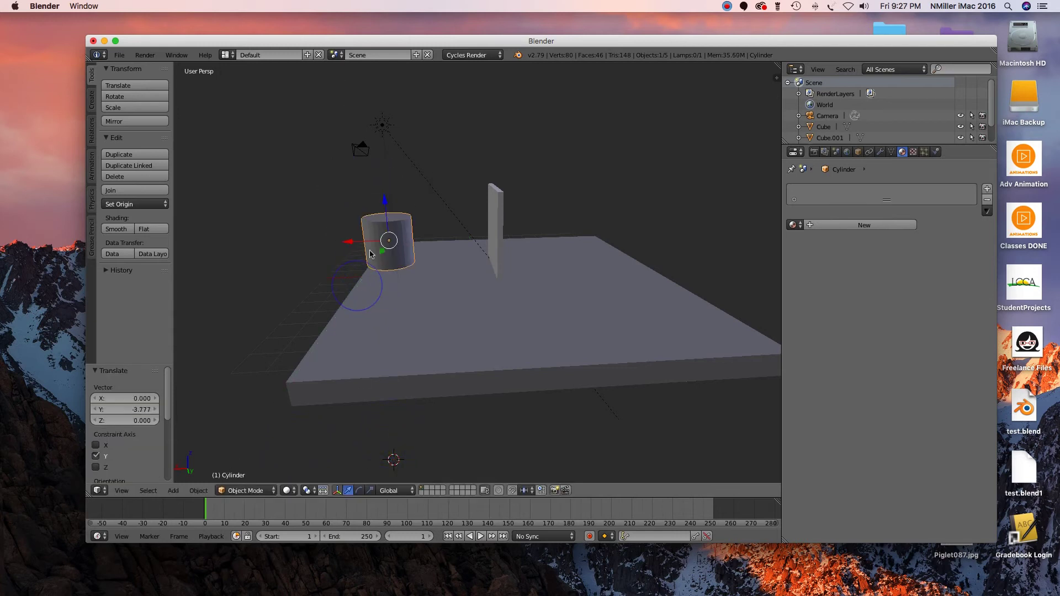
{"action": "left_click_drag", "start_coordinate": [354, 246], "coordinate": [514, 325]}
{"action": "middle_click_drag", "start_coordinate": [513, 325], "coordinate": [464, 282]}
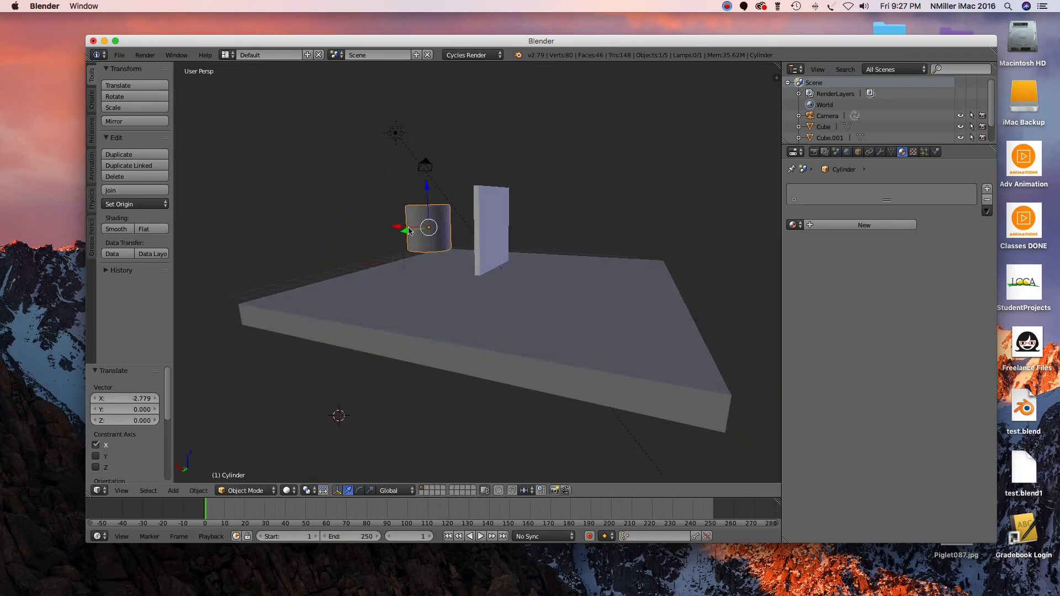
{"action": "left_click_drag", "start_coordinate": [412, 230], "coordinate": [442, 229]}
{"action": "middle_click_drag", "start_coordinate": [522, 255], "coordinate": [386, 271]}
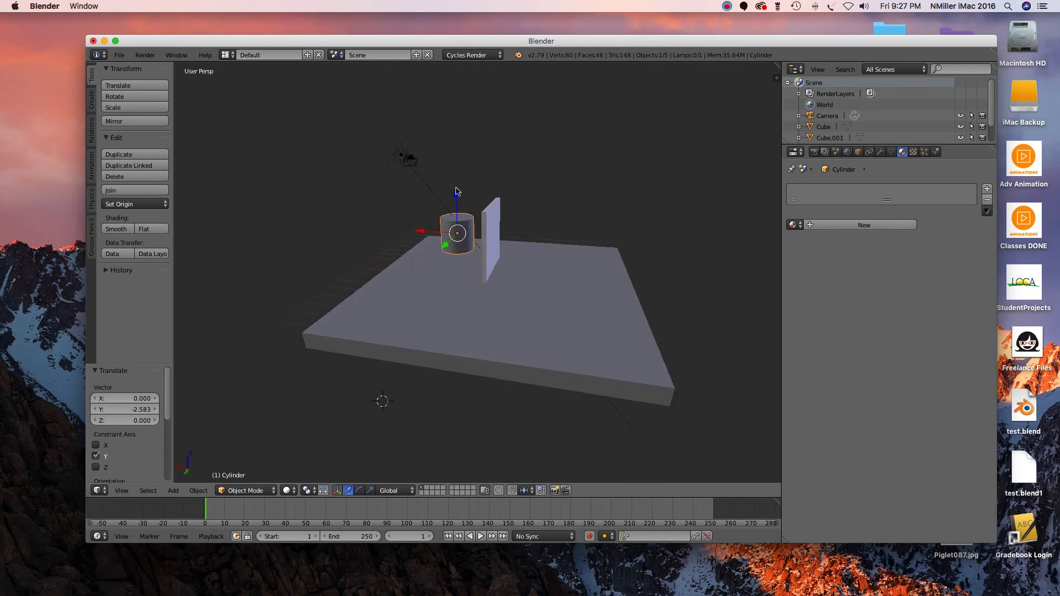
- Set the viewport shading to Rendered and view the cylinder through the glass panel
{"action": "left_click", "coordinate": [294, 492]}
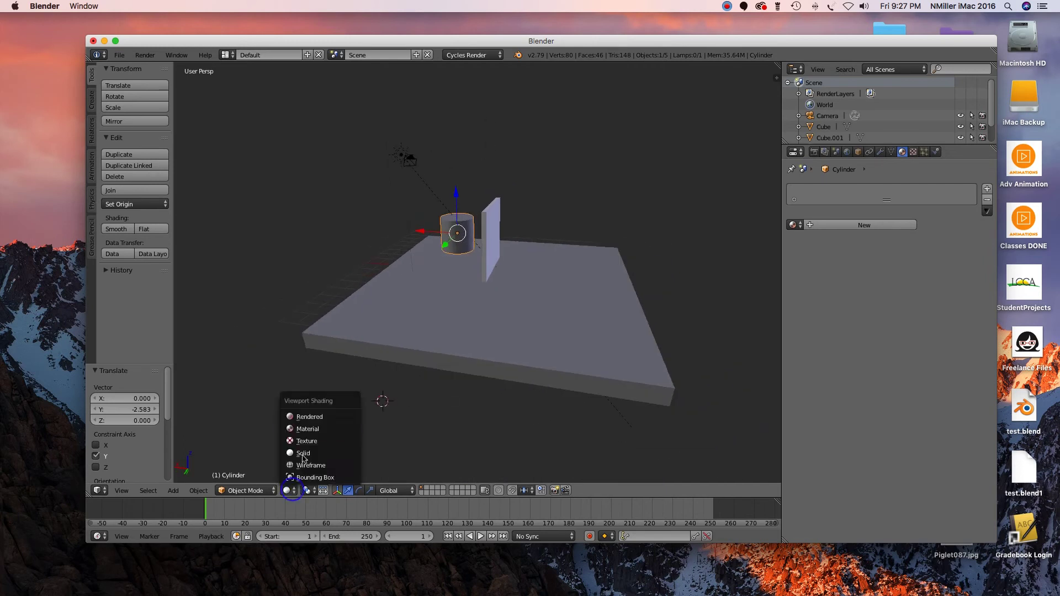
{"action": "left_click", "coordinate": [314, 412]}
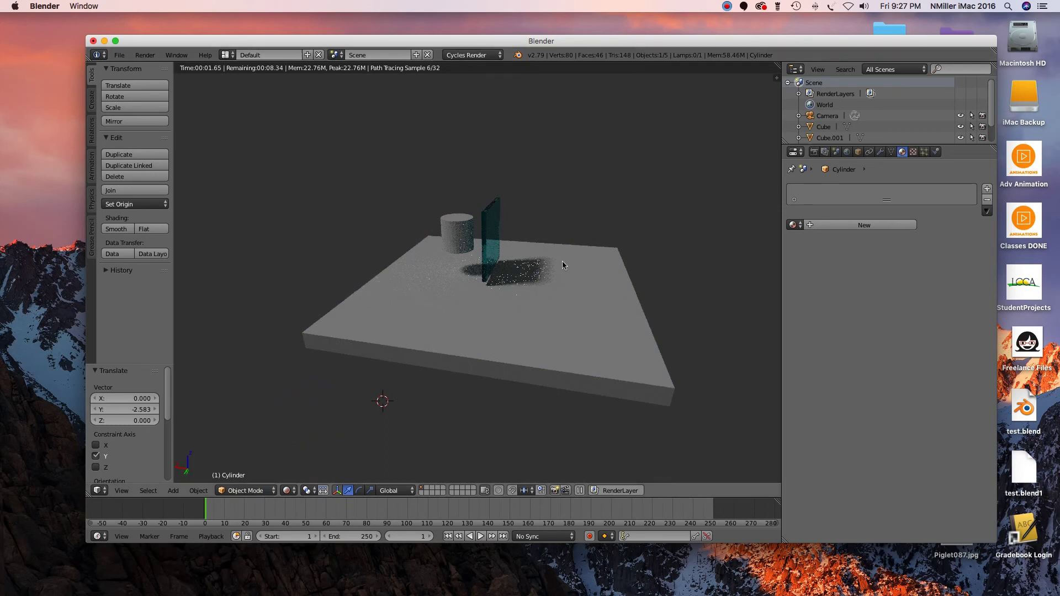
{"action": "middle_click_drag", "start_coordinate": [561, 261], "coordinate": [535, 285]}
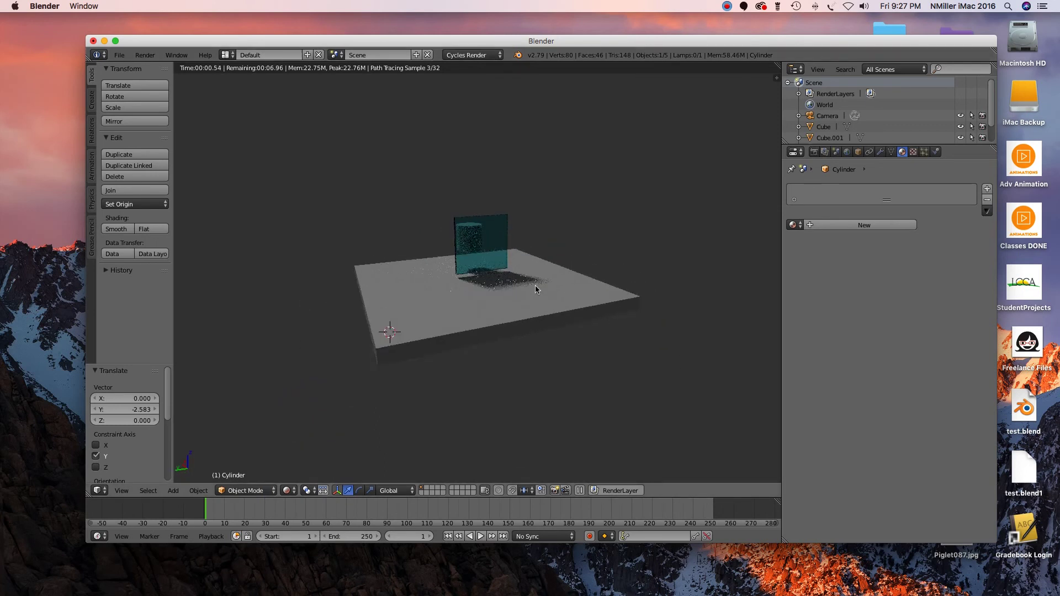